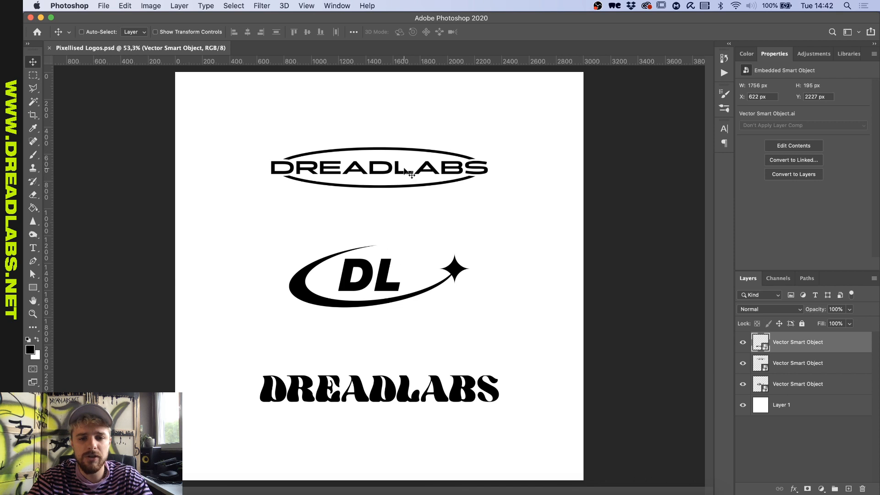
# Move the bottom DREADLABS wordmark's layer down the stack to just above Layer 1.
pyautogui.scroll(2, 365, 225)
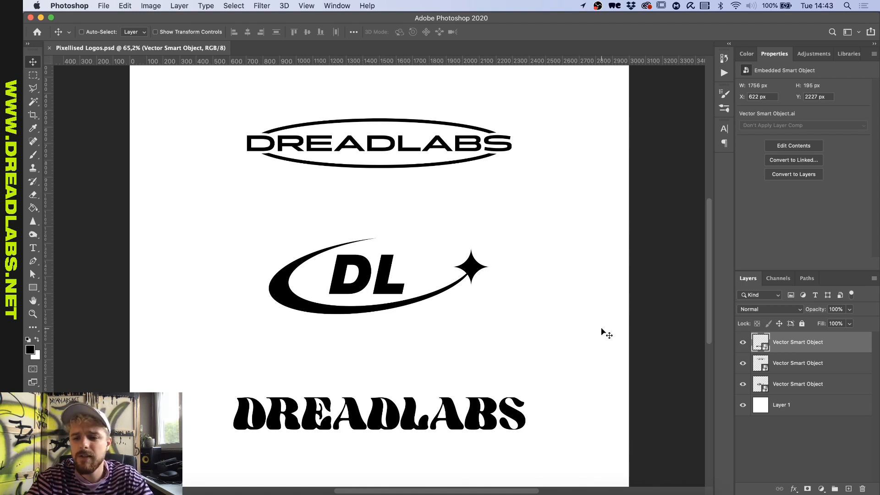
pyautogui.press('super+bracketleft')
pyautogui.press('super+bracketleft')
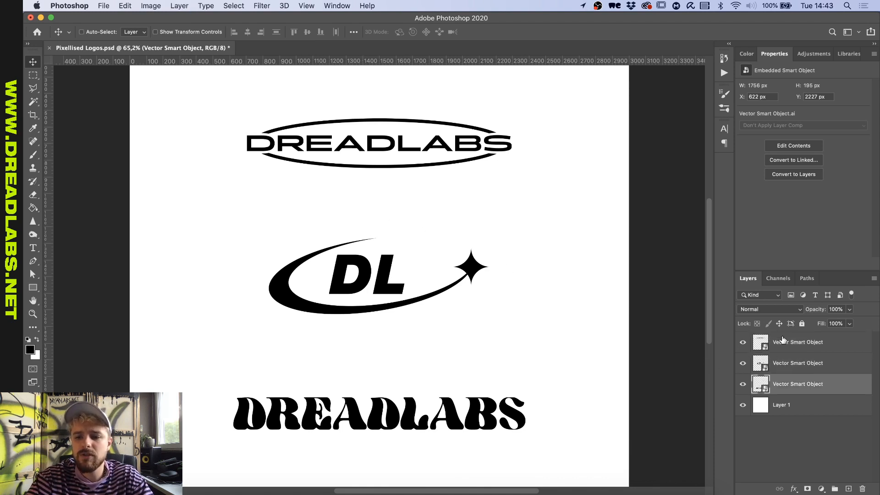
# Rename the oval DREADLABS logo's layer as Logo 1.
pyautogui.scroll(2, 307, 336)
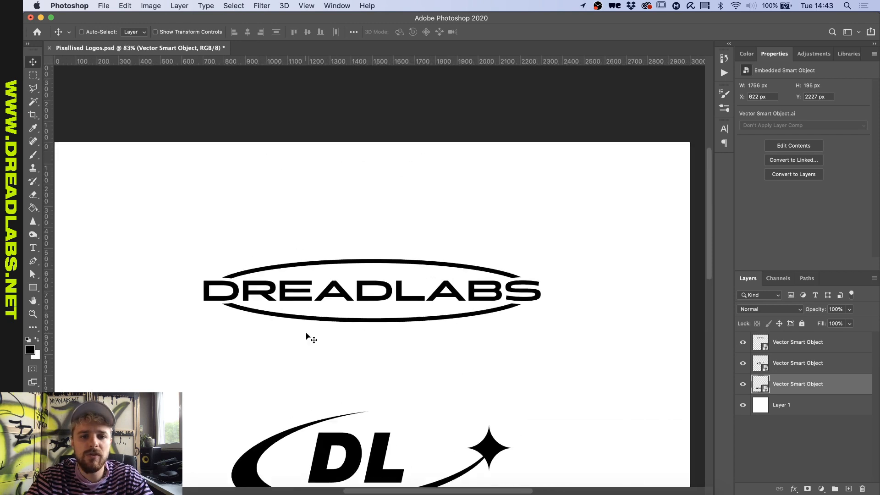
pyautogui.scroll(1, 306, 336)
pyautogui.rightClick(795, 341)
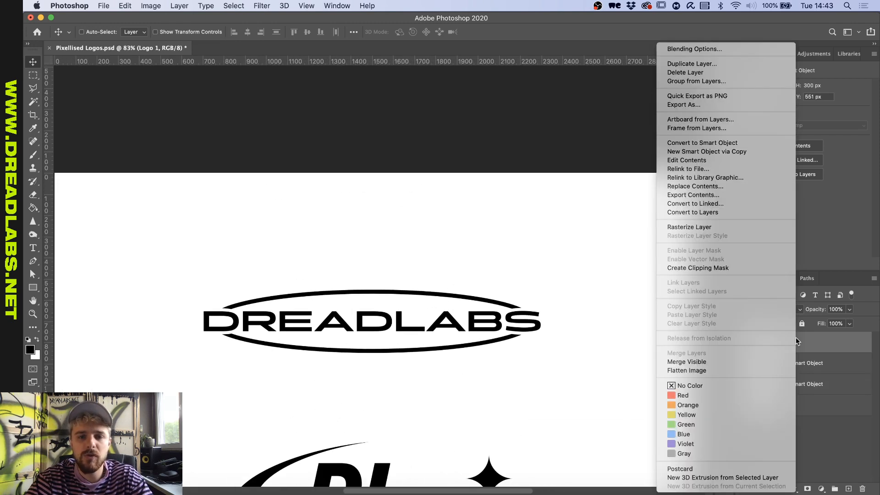
pyautogui.click(797, 339)
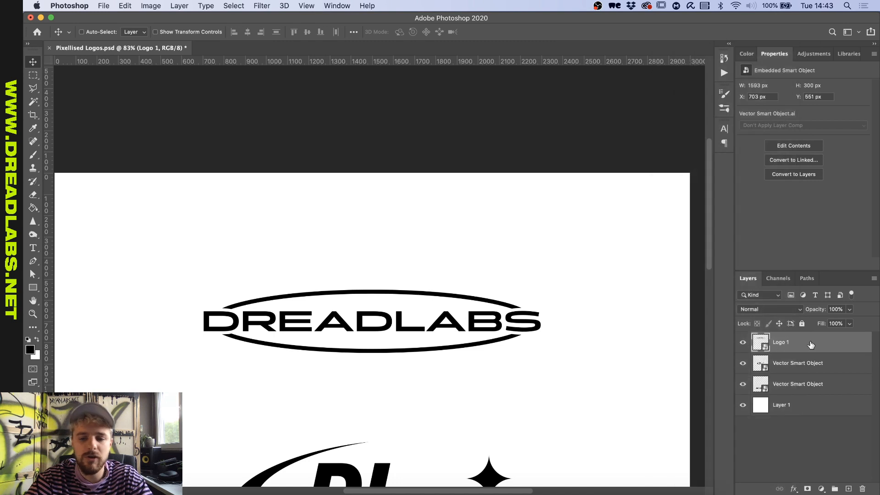
pyautogui.rightClick(809, 341)
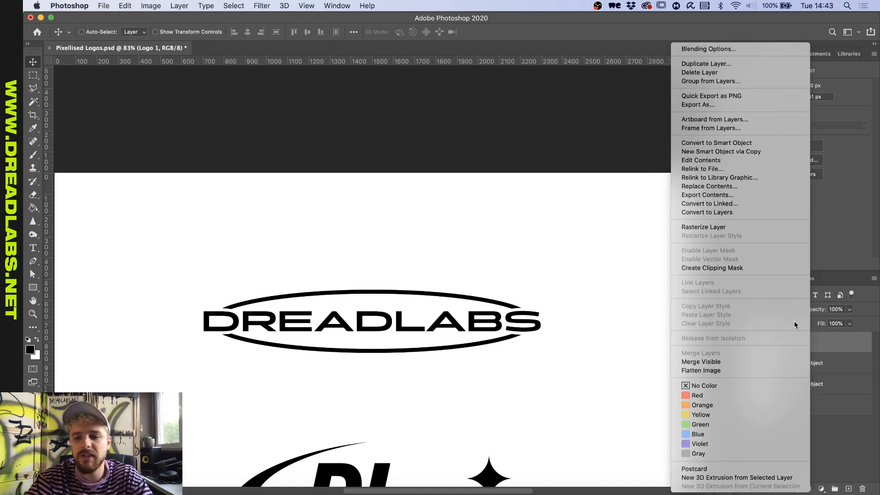
pyautogui.click(770, 141)
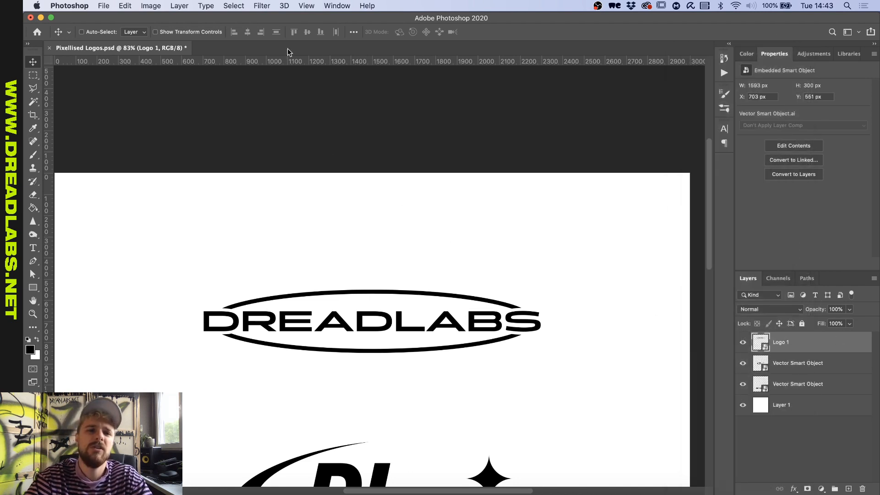
# Apply a Gaussian Blur with a radius of about 4.8 pixels to the Logo 1 layer.
pyautogui.scroll(1, 290, 171)
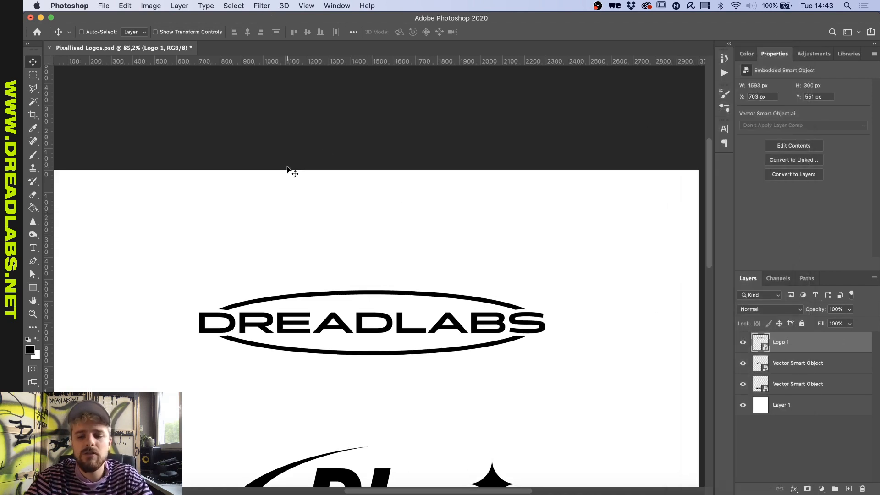
pyautogui.click(259, 5)
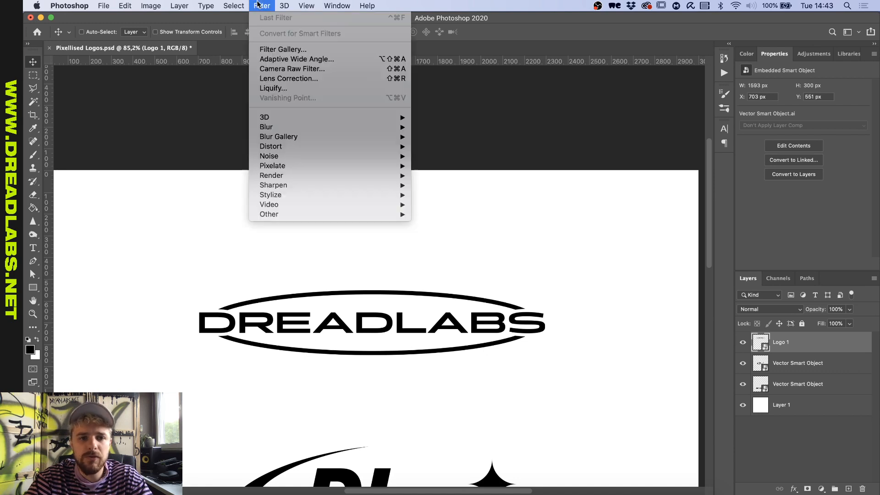
pyautogui.moveTo(317, 131)
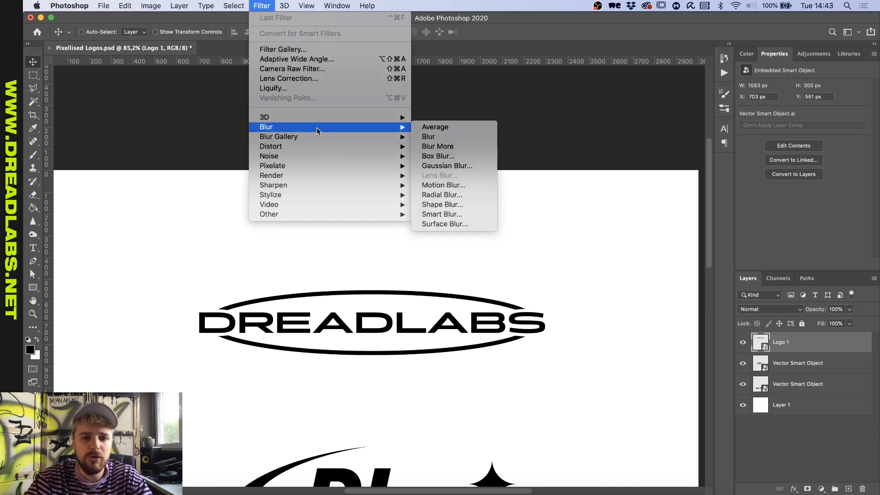
pyautogui.click(462, 171)
pyautogui.moveTo(640, 386); pyautogui.dragTo(598, 383)
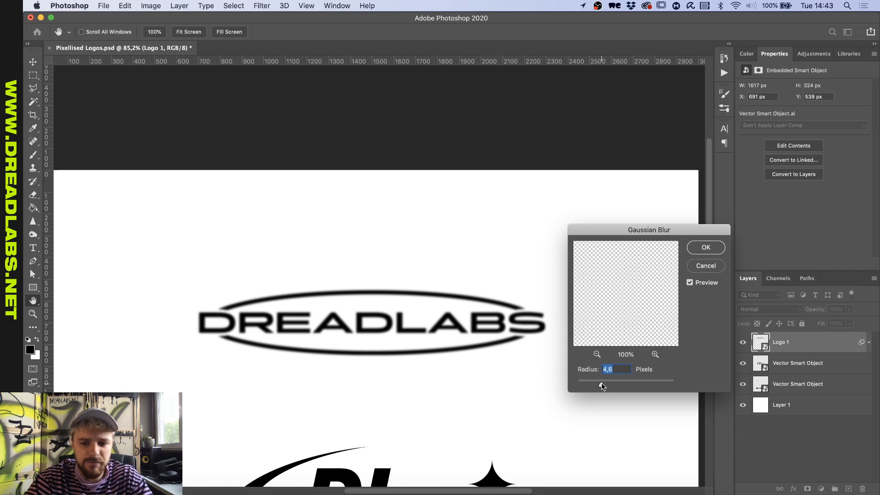
pyautogui.click(699, 248)
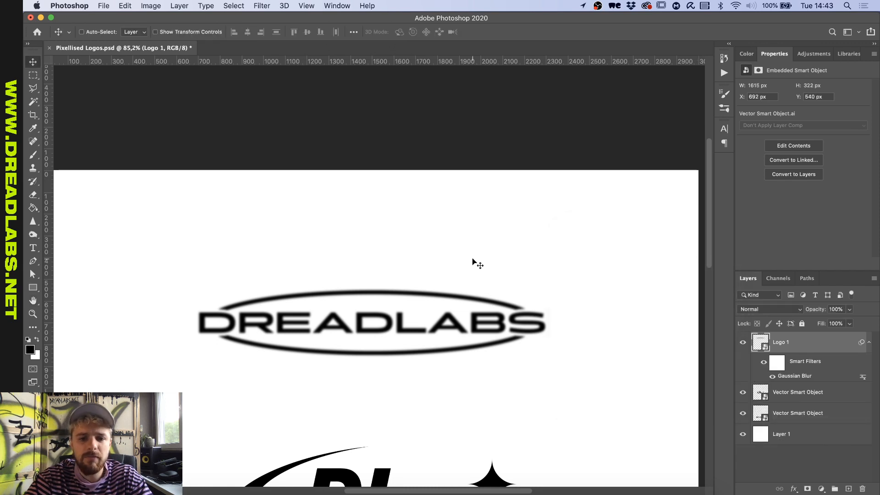
# Apply a Mosaic filter with a cell size of 10 square to the Logo 1 layer.
pyautogui.press('super+equal')
pyautogui.click(262, 6)
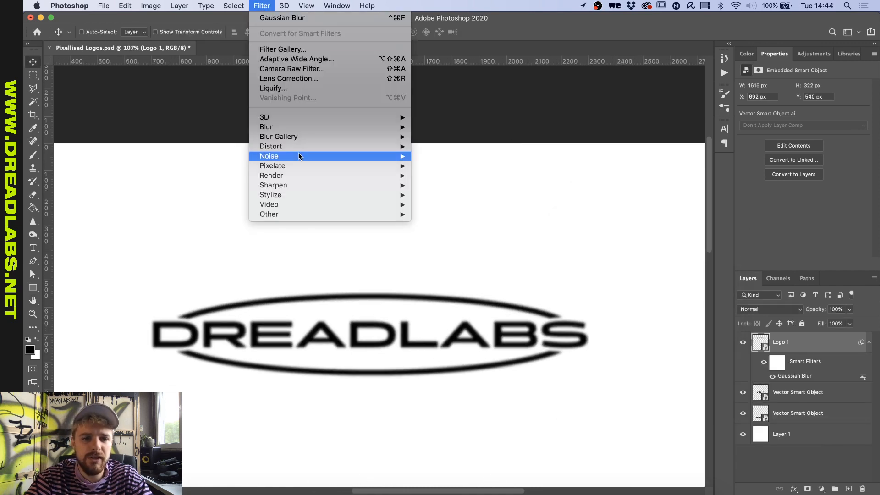
pyautogui.moveTo(301, 165)
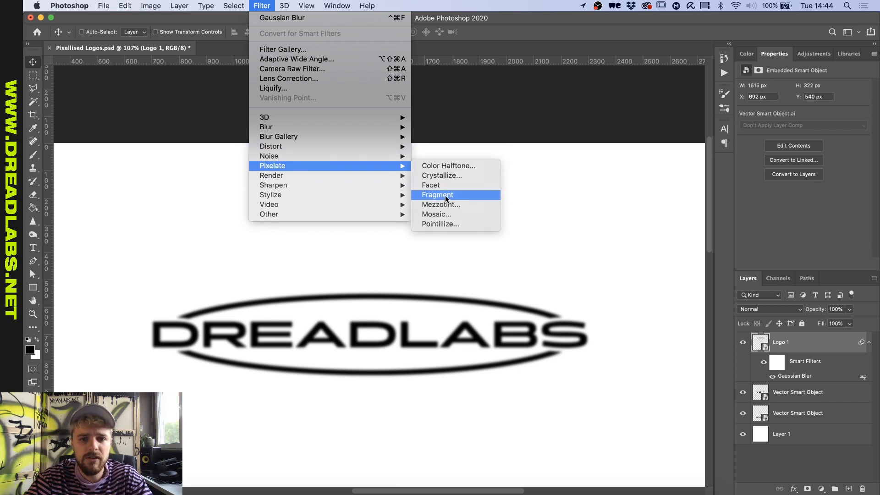
pyautogui.click(444, 215)
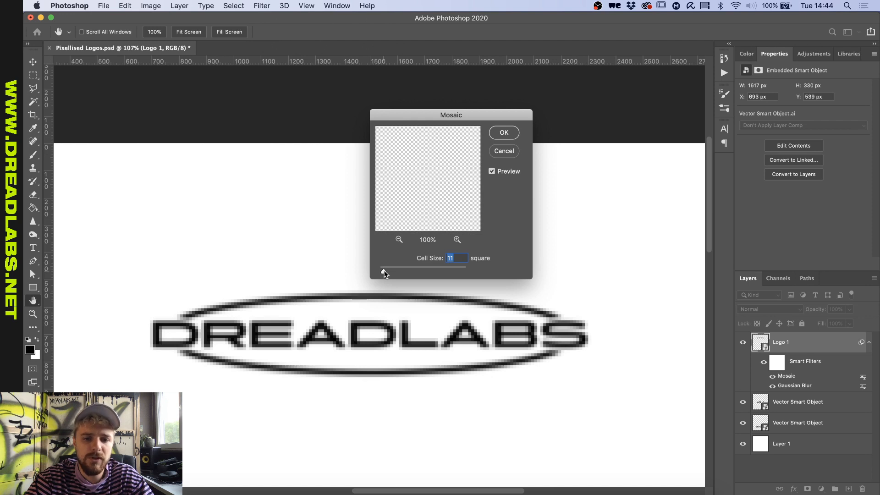
pyautogui.moveTo(386, 271); pyautogui.dragTo(384, 271)
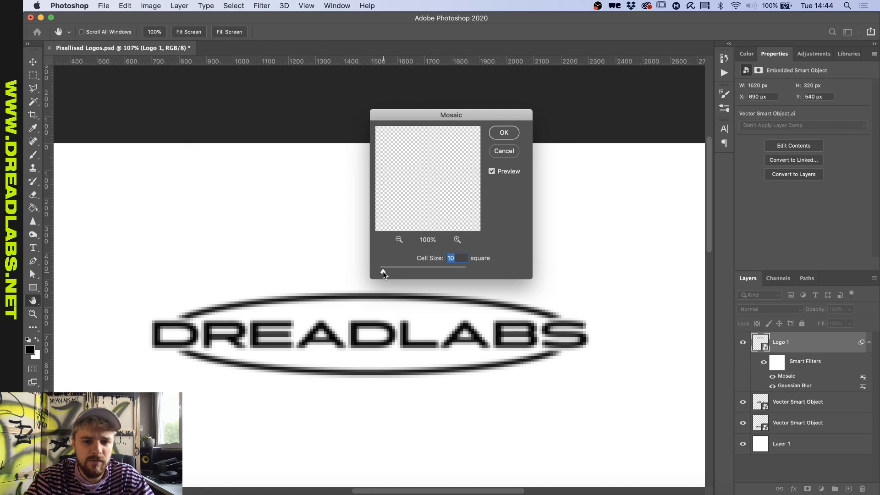
pyautogui.click(503, 132)
# Add a Threshold adjustment layer above Logo 1 and set its threshold level to 180.
pyautogui.press('super+equal')
pyautogui.scroll(-2, 390, 261)
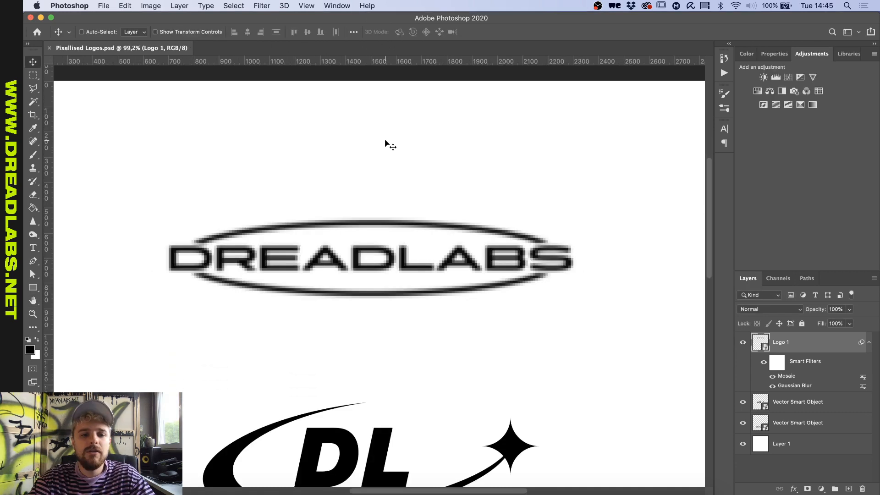
pyautogui.scroll(1, 554, 246)
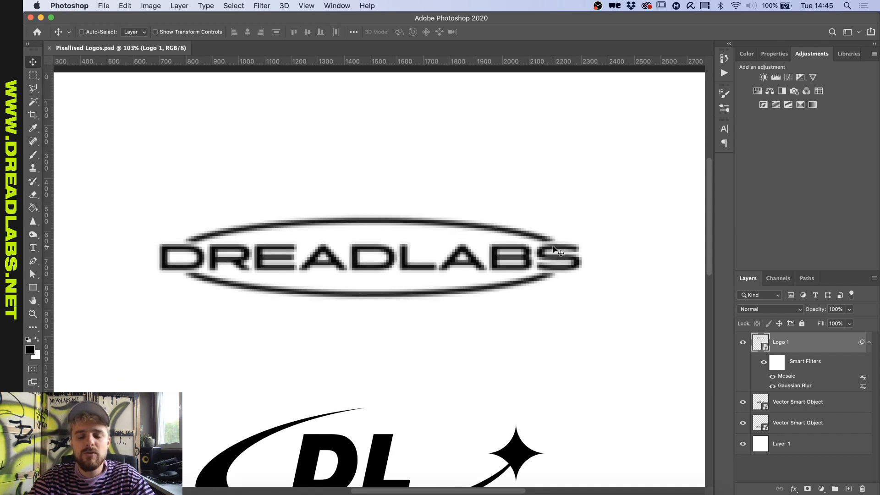
pyautogui.scroll(1, 669, 151)
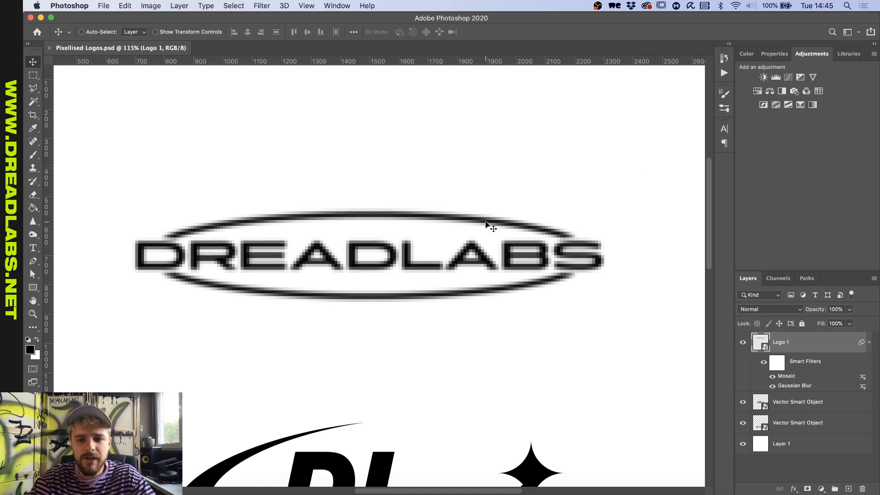
pyautogui.scroll(3, 271, 224)
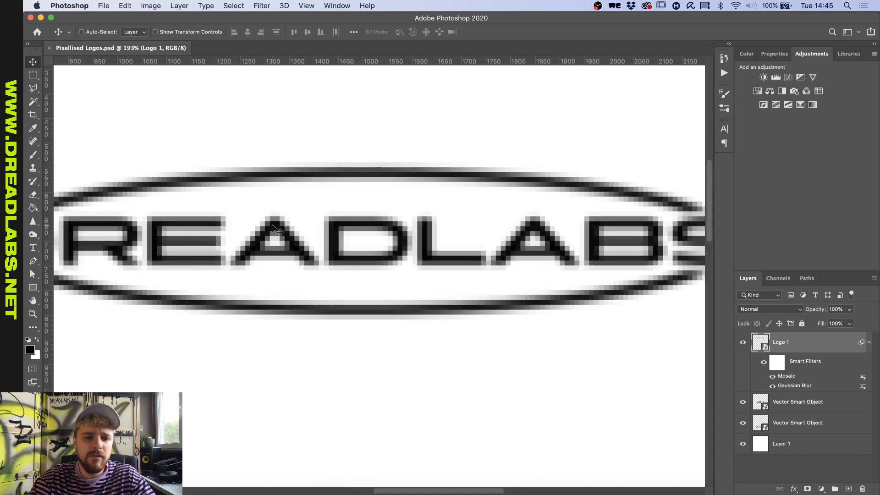
pyautogui.scroll(-2, 272, 225)
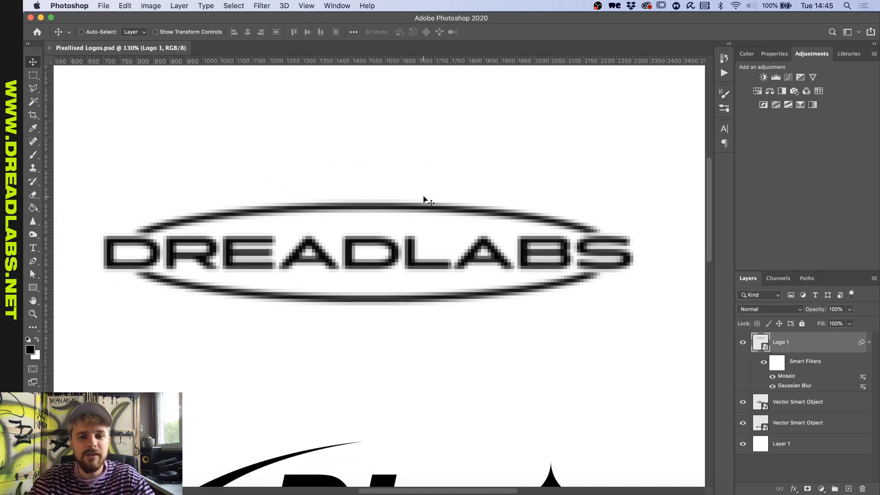
pyautogui.click(787, 106)
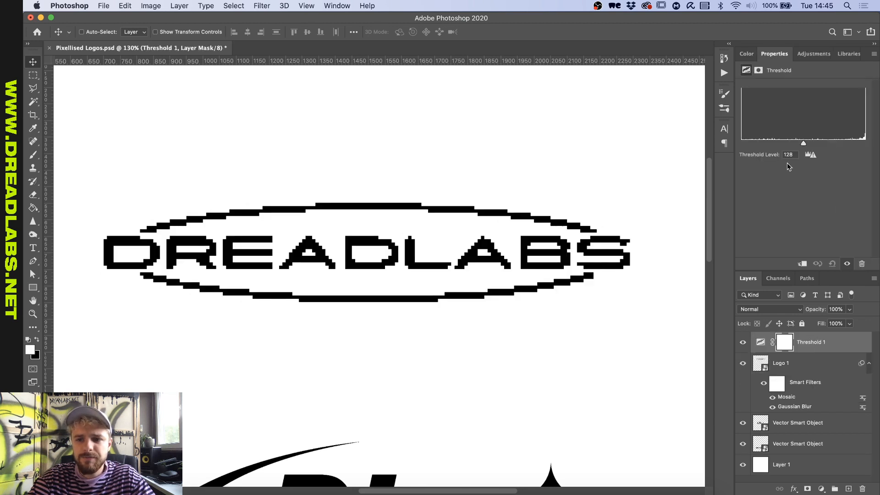
pyautogui.moveTo(803, 143); pyautogui.dragTo(828, 145)
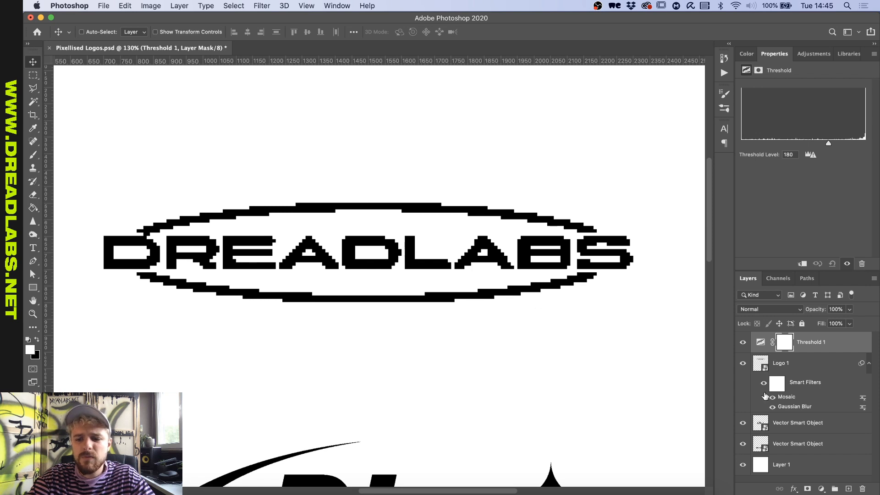
# Reduce the radius of Logo 1's Gaussian Blur smart filter to about 2.1 pixels.
pyautogui.scroll(-2, 491, 311)
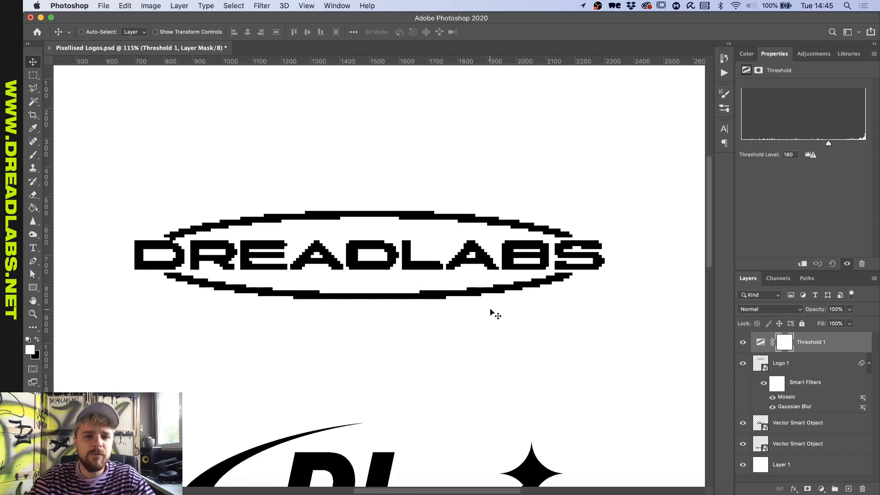
pyautogui.scroll(3, 491, 311)
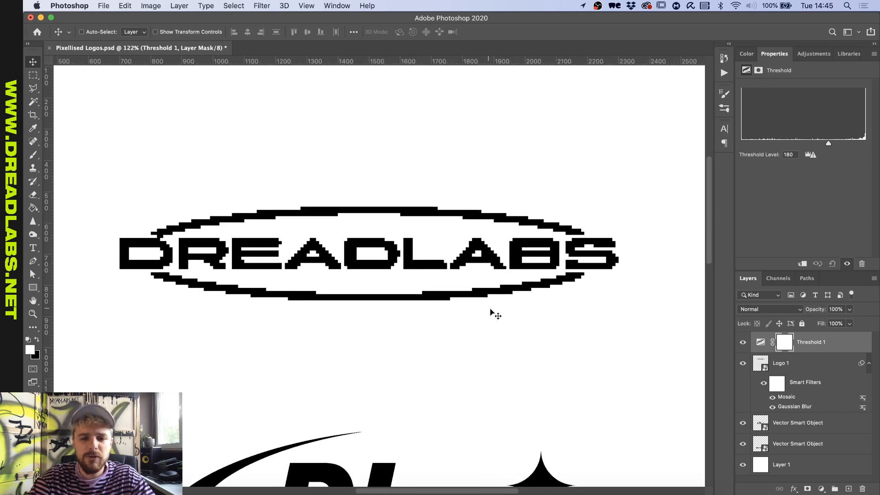
pyautogui.doubleClick(788, 406)
pyautogui.click(520, 192)
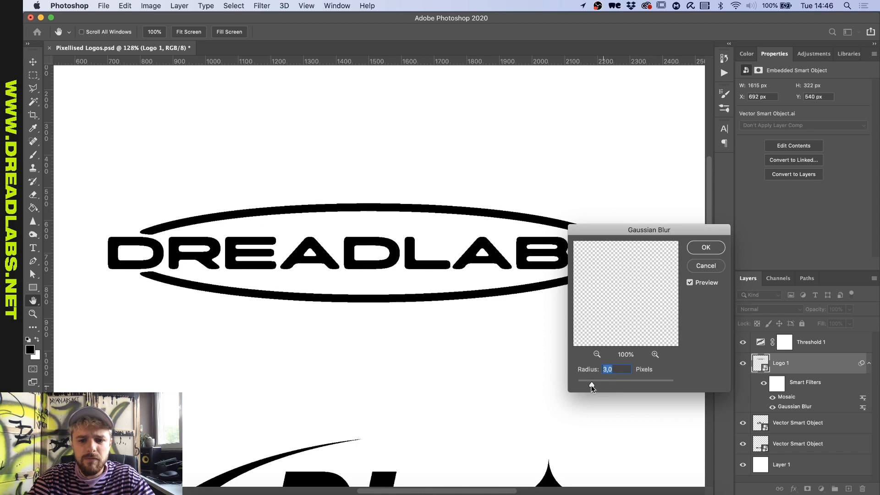
pyautogui.moveTo(591, 387); pyautogui.dragTo(591, 387)
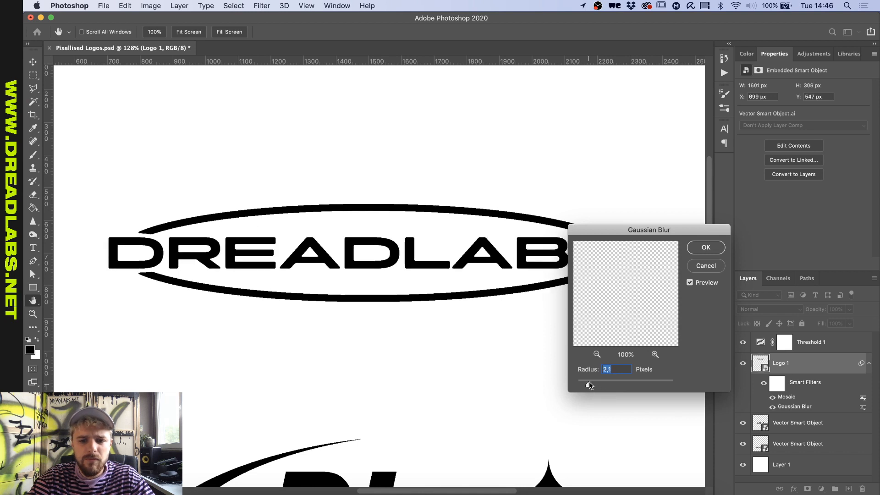
pyautogui.click(706, 247)
pyautogui.scroll(2, 460, 262)
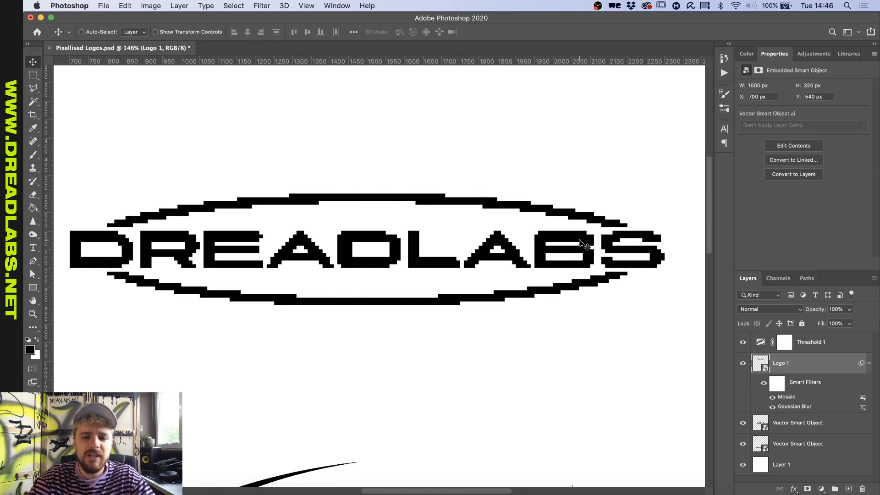
# Set the cell size of Logo 1's Mosaic smart filter to 5 square.
pyautogui.doubleClick(792, 398)
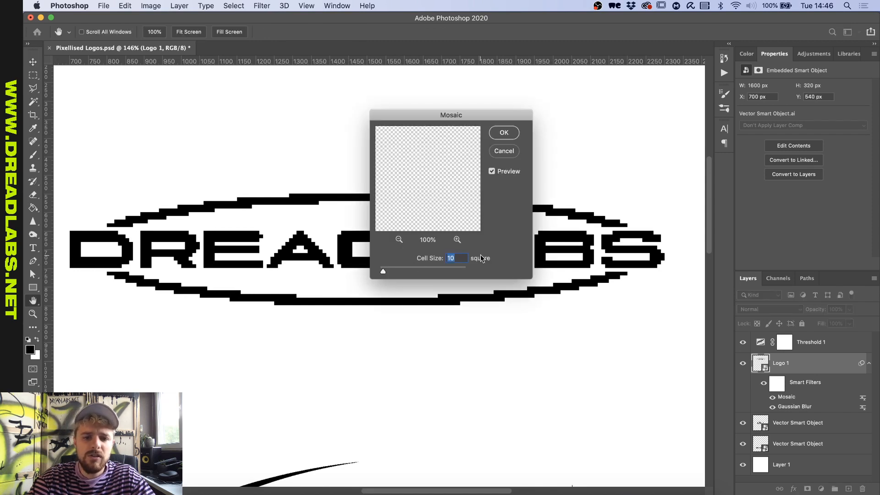
pyautogui.press('Down')
pyautogui.press('Down')
pyautogui.press('Down')
pyautogui.press('Down')
pyautogui.press('Down')
pyautogui.press('Down')
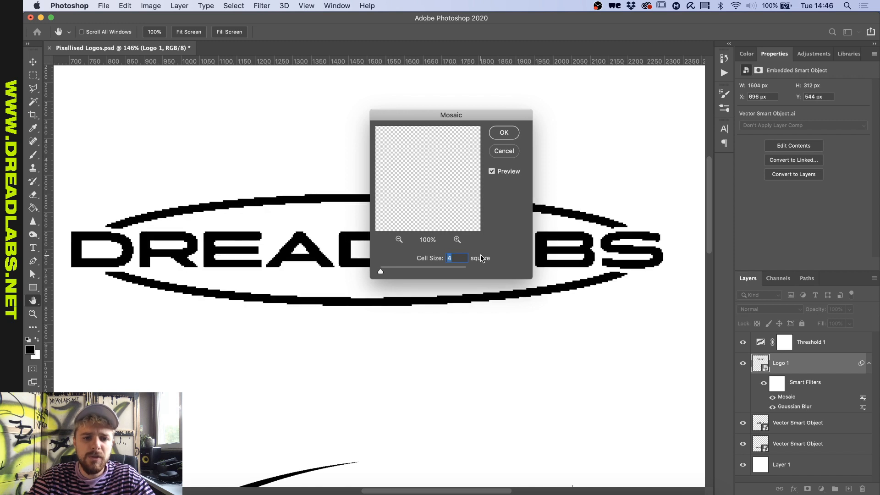
pyautogui.press('Up')
pyautogui.press('Return')
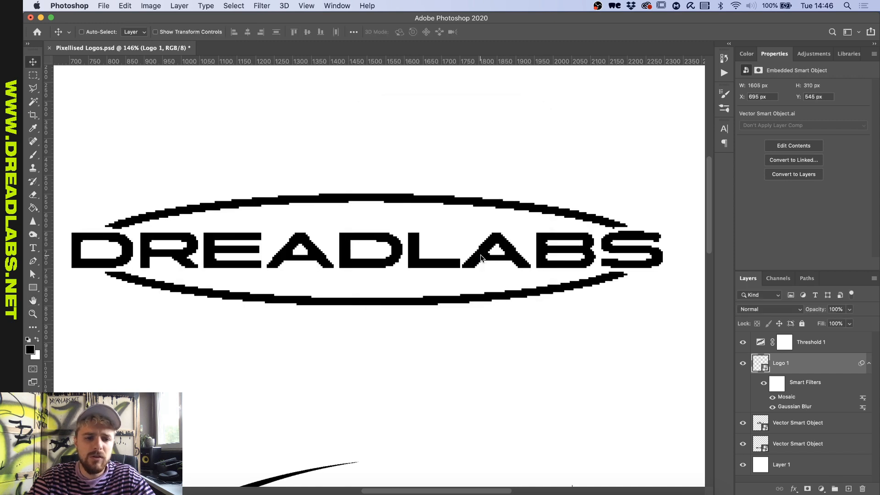
pyautogui.scroll(-3, 484, 257)
pyautogui.scroll(4, 484, 257)
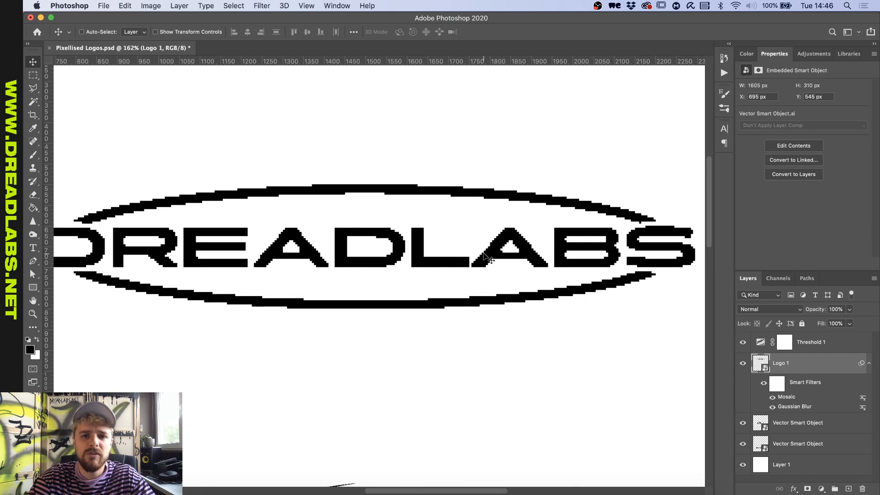
pyautogui.scroll(-3, 484, 257)
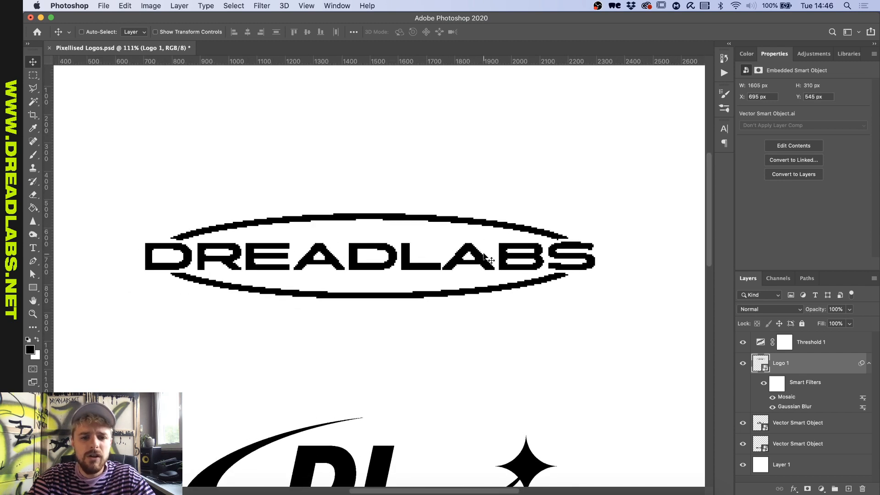
pyautogui.scroll(-5, 485, 256)
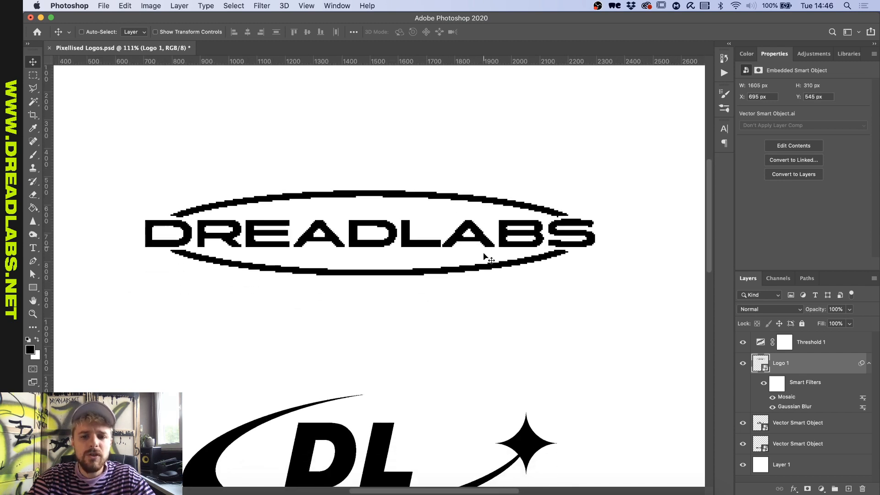
pyautogui.scroll(4, 485, 256)
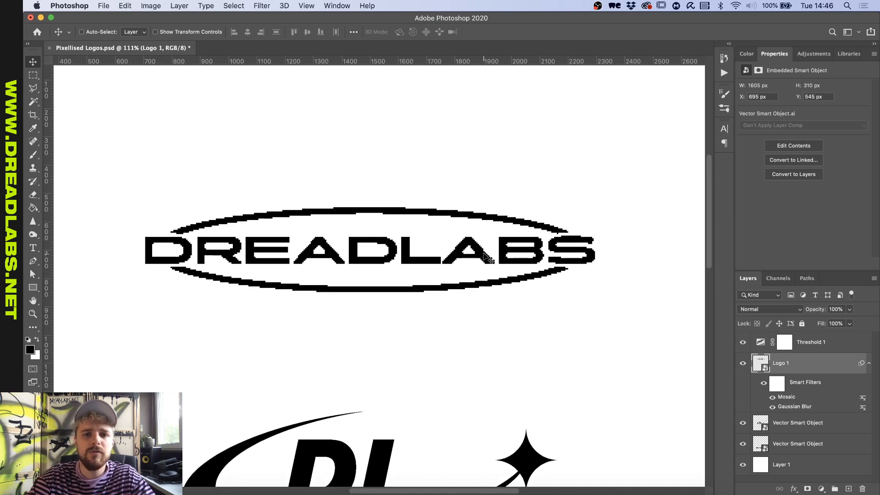
# Apply a Gaussian Blur smart filter to the DL logo's smart object layer.
pyautogui.scroll(-5, 486, 255)
pyautogui.click(802, 423)
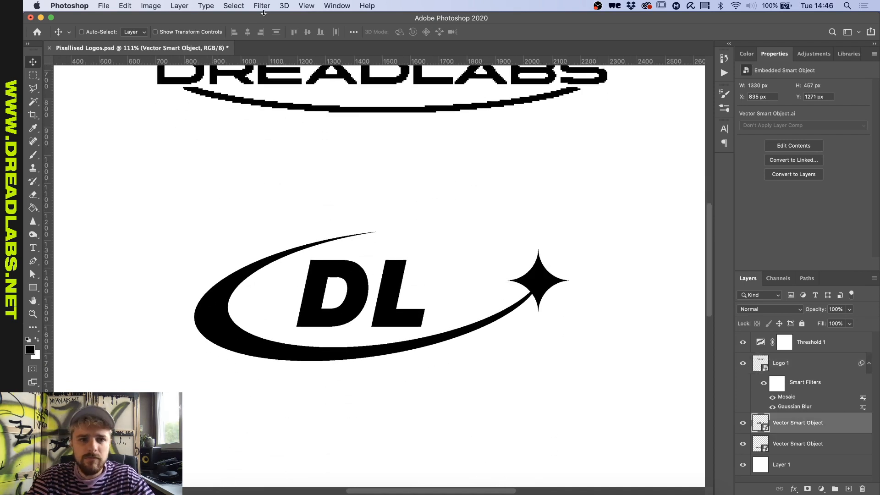
pyautogui.click(262, 5)
pyautogui.moveTo(320, 127)
pyautogui.click(447, 166)
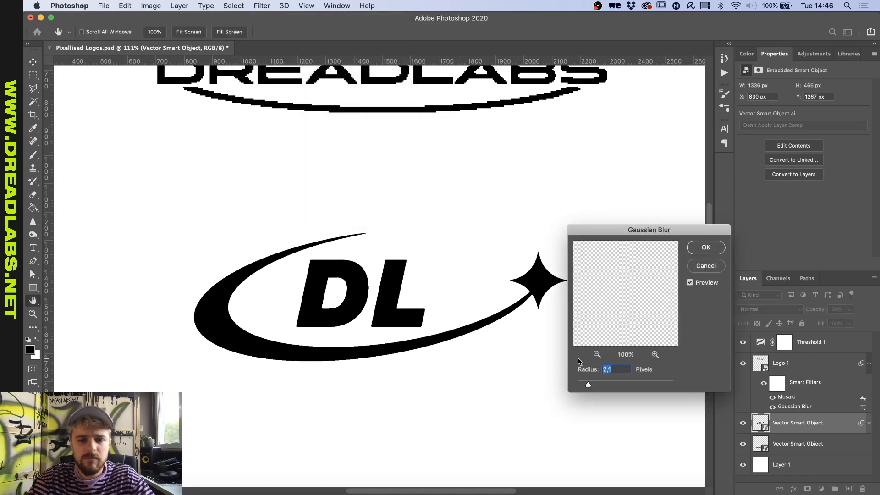
pyautogui.press('Return')
pyautogui.scroll(-5, 686, 436)
pyautogui.scroll(1, 692, 431)
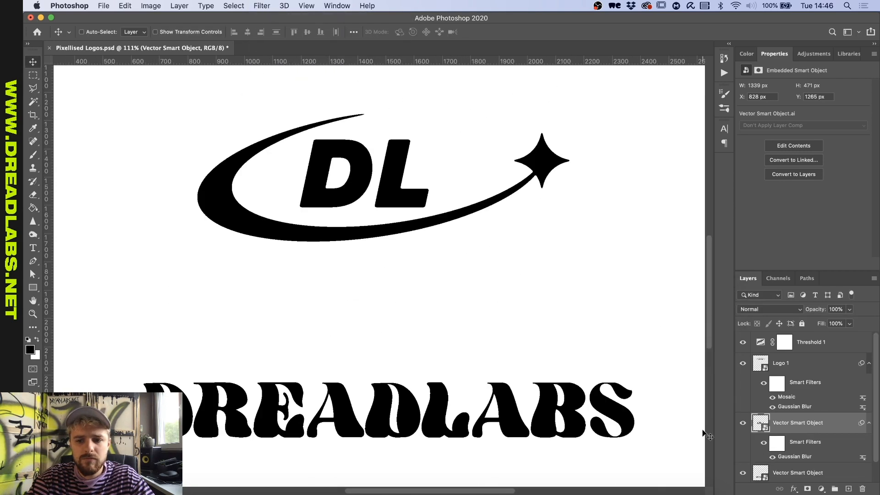
# Undo the Threshold layer's visibility change and the Gaussian Blur on the DL logo layer.
pyautogui.scroll(4, 674, 338)
pyautogui.click(743, 342)
pyautogui.click(261, 5)
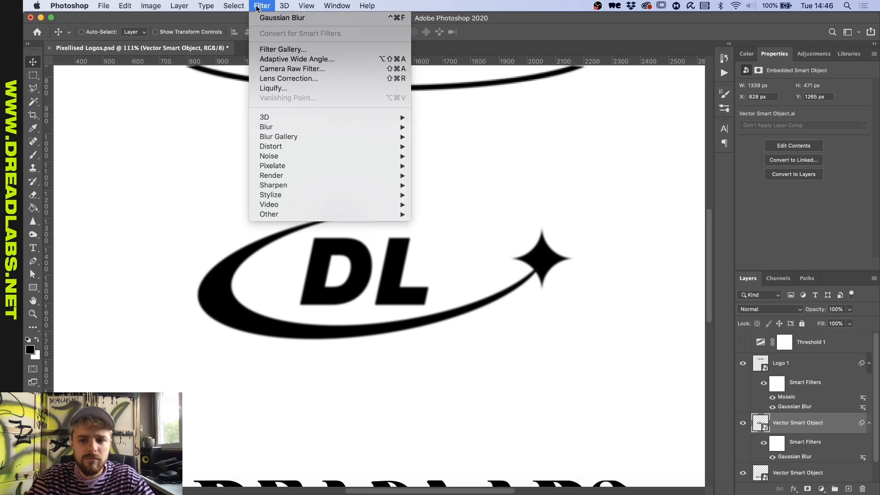
pyautogui.click(490, 28)
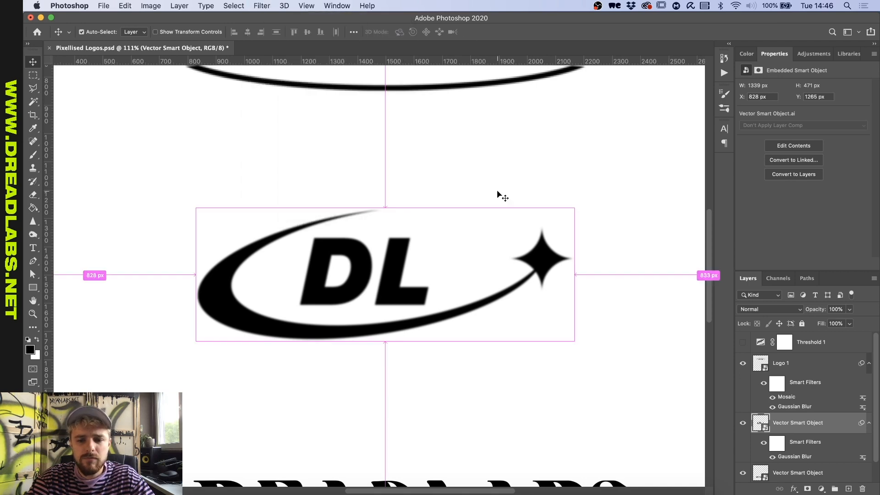
pyautogui.press('super+z')
pyautogui.press('super+z')
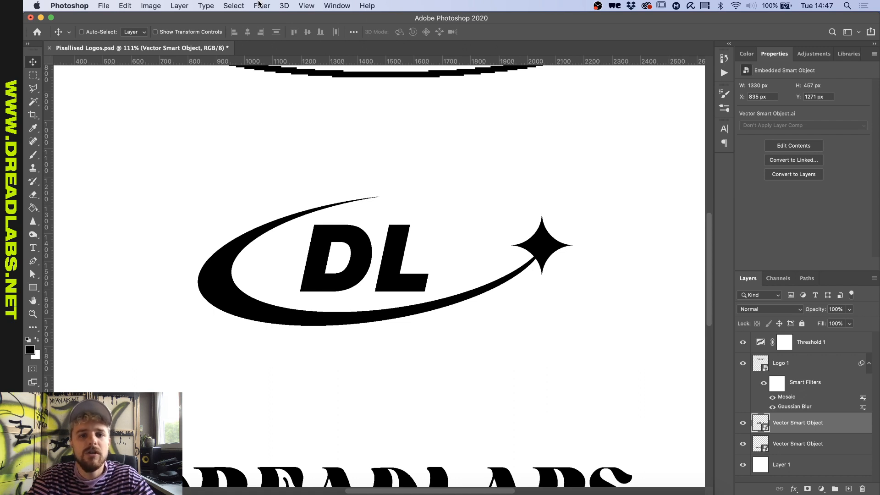
# Apply a Displace filter to the DL logo at 10 horizontal and vertical scale, using a displacement map from the Resources folder.
pyautogui.click(261, 6)
pyautogui.moveTo(294, 147)
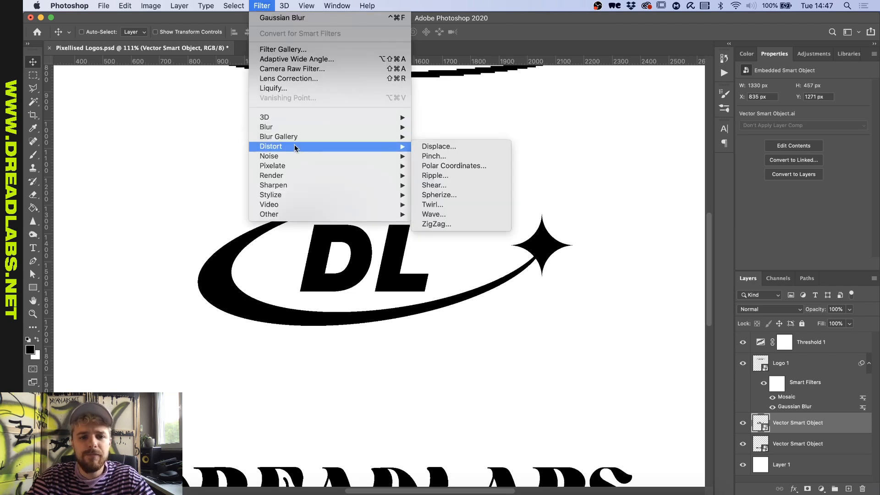
pyautogui.click(430, 149)
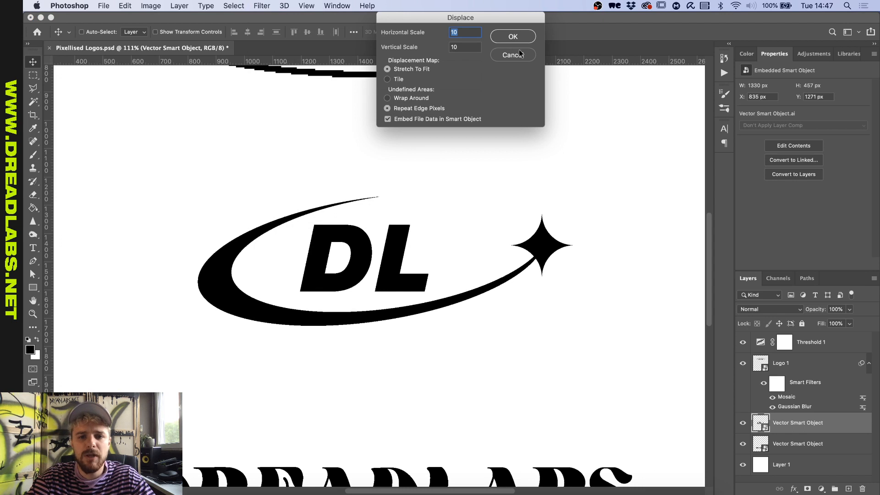
pyautogui.click(527, 37)
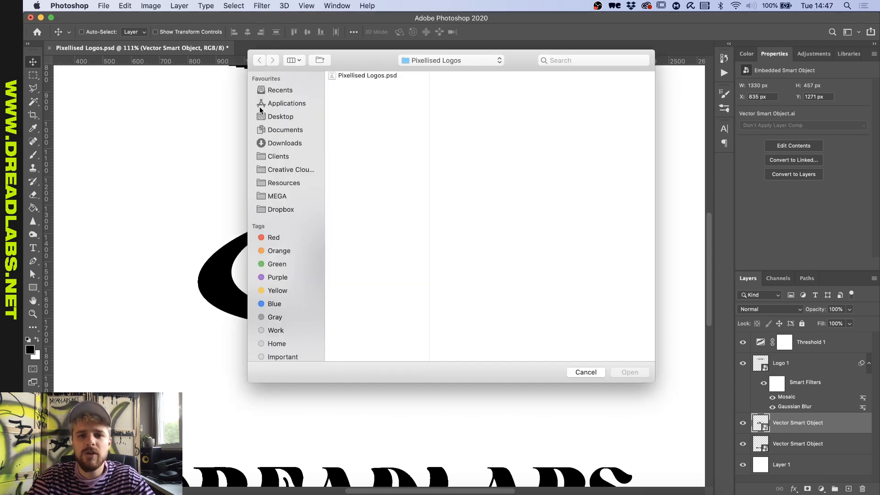
pyautogui.click(287, 183)
pyautogui.doubleClick(462, 97)
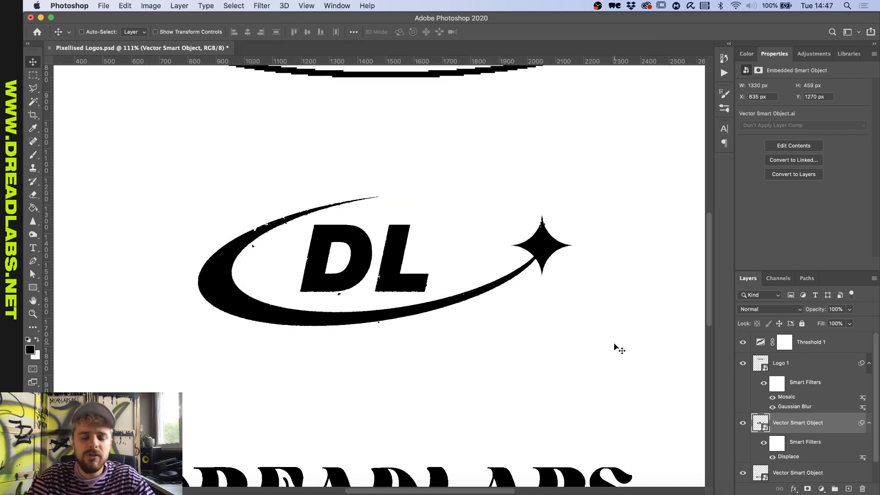
# Add a Gaussian Blur smart filter with a radius slightly under 2.6 pixels to the displaced DL logo.
pyautogui.click(262, 5)
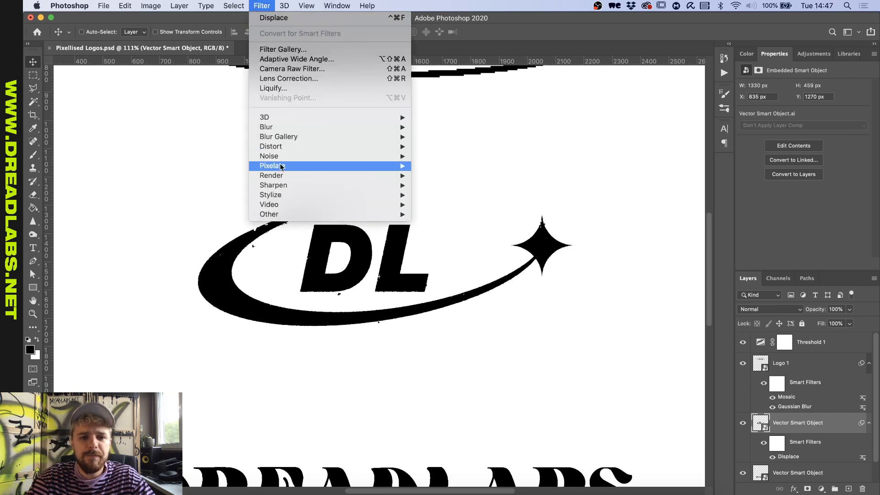
pyautogui.moveTo(298, 129)
pyautogui.click(429, 167)
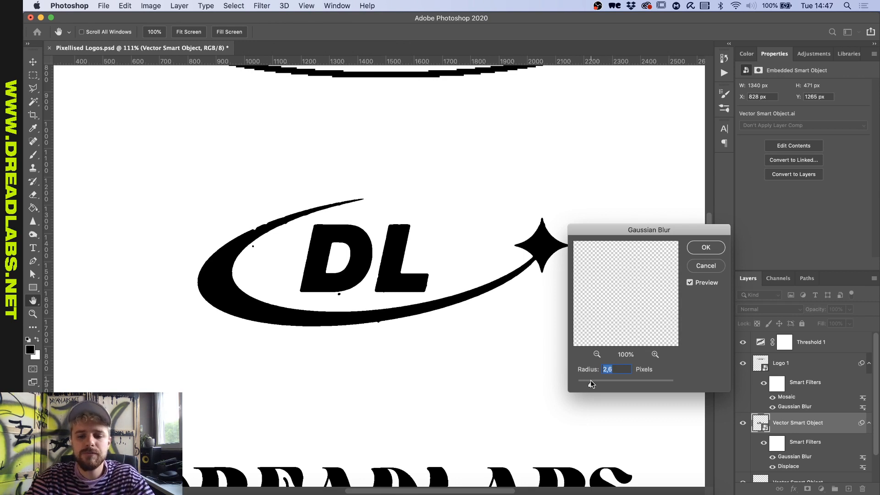
pyautogui.click(706, 247)
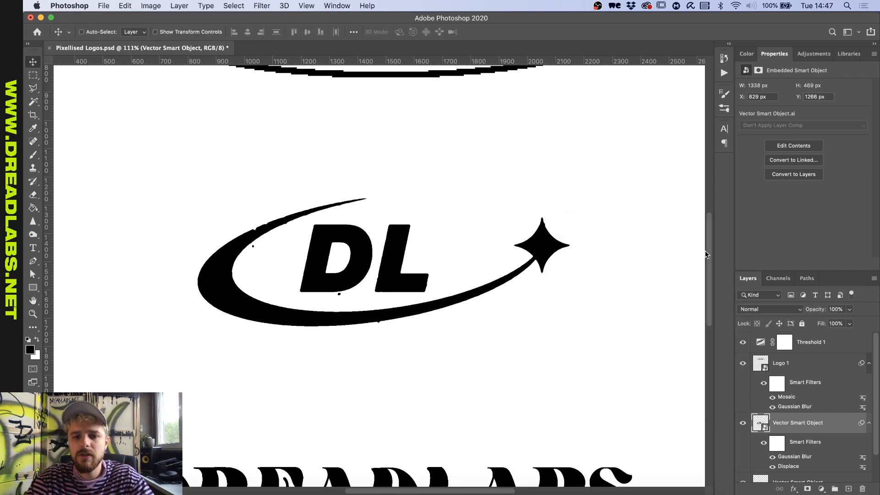
# Apply a Mosaic filter with a cell size of 4 square to the DL logo layer.
pyautogui.click(265, 5)
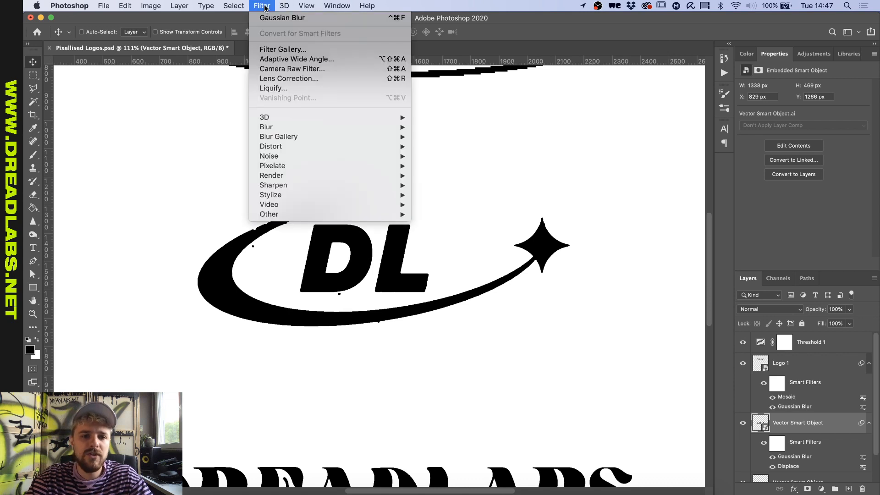
pyautogui.moveTo(263, 139)
pyautogui.moveTo(275, 165)
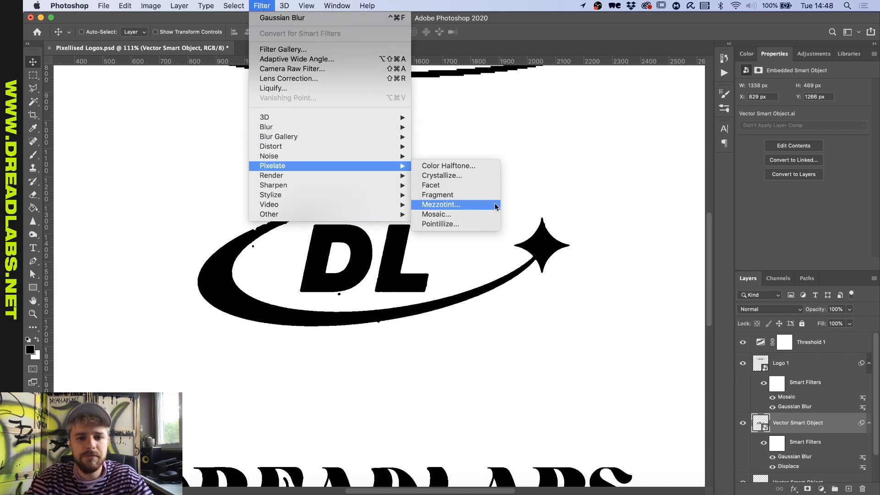
pyautogui.click(494, 203)
pyautogui.write('4')
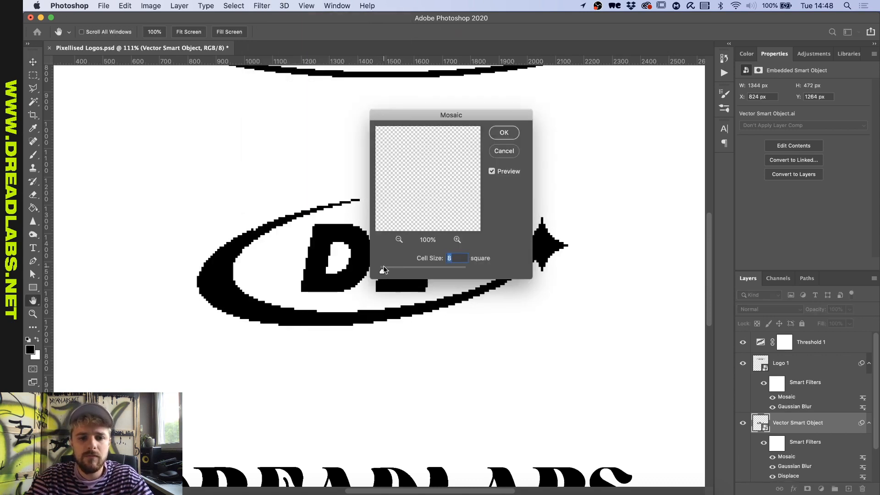
pyautogui.press('Return')
pyautogui.scroll(5, 301, 235)
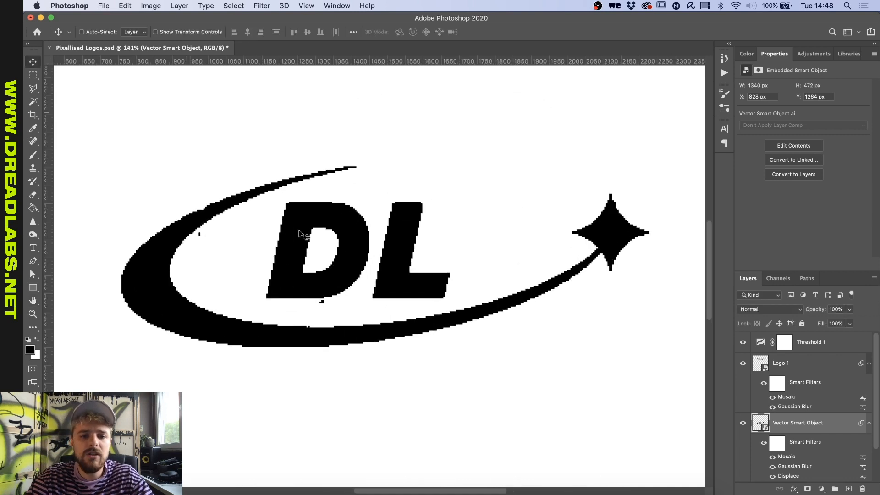
pyautogui.scroll(3, 301, 235)
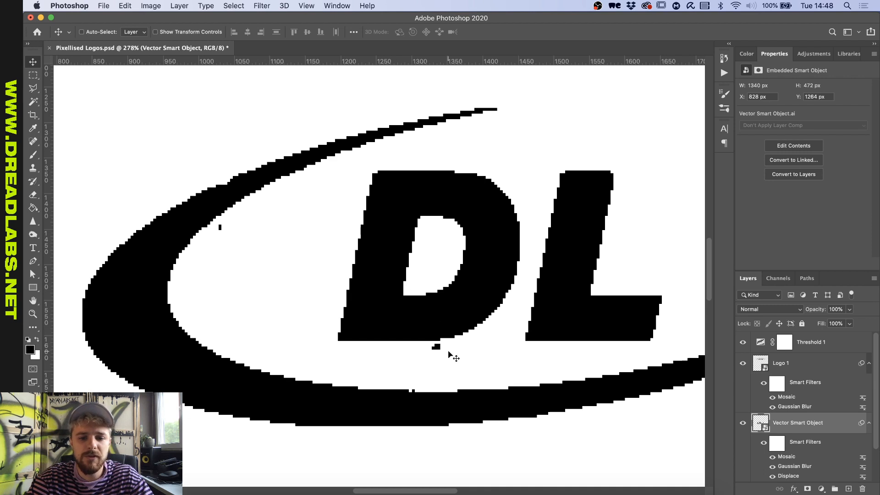
# Select the smart object layer of the lower DREADLABS wordmark.
pyautogui.scroll(-3, 448, 352)
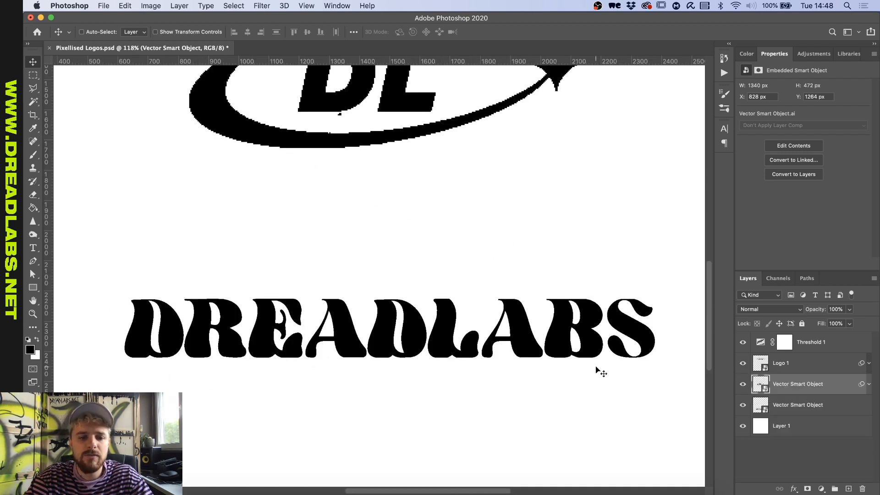
pyautogui.scroll(2, 600, 371)
pyautogui.click(821, 405)
pyautogui.click(262, 5)
pyautogui.moveTo(321, 146)
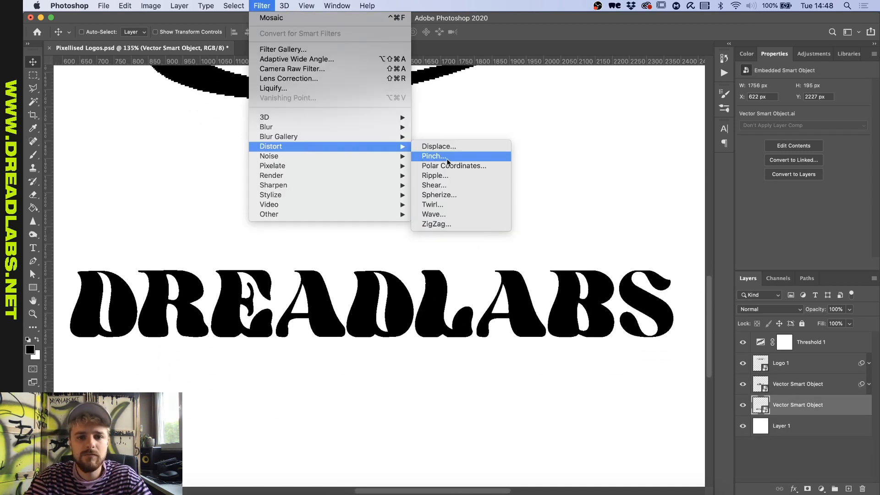
pyautogui.click(550, 44)
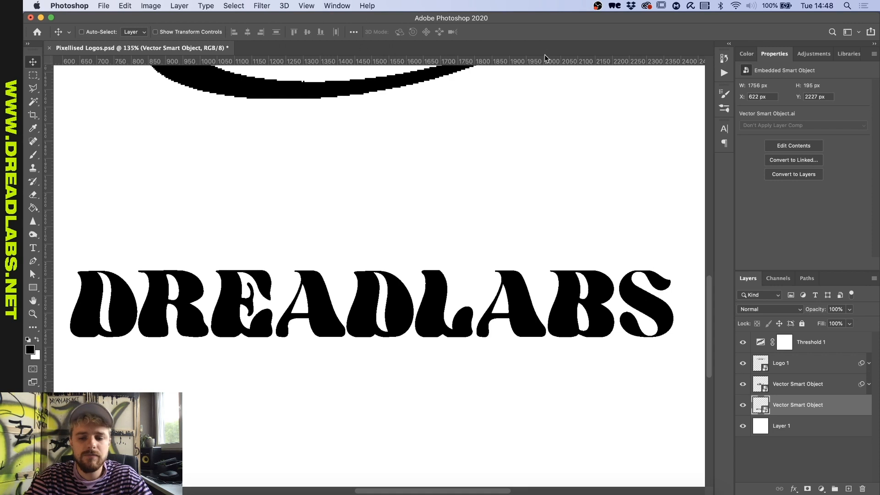
pyautogui.click(266, 5)
pyautogui.moveTo(296, 157)
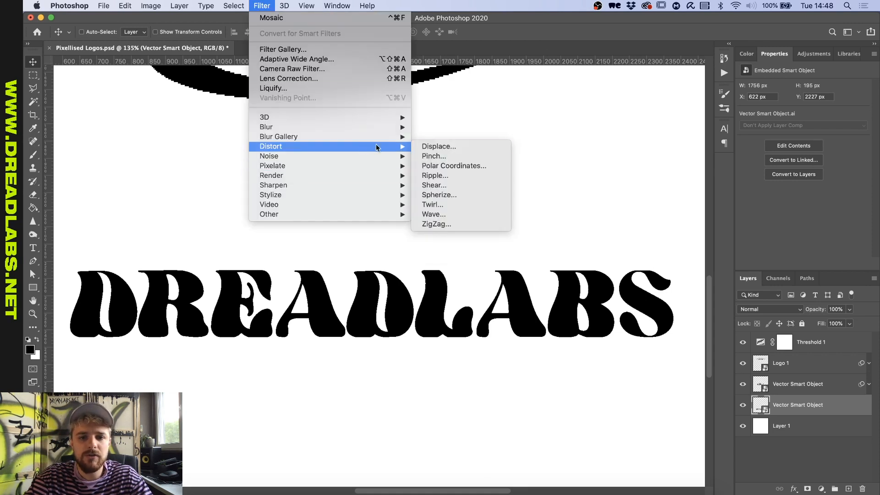
pyautogui.click(452, 204)
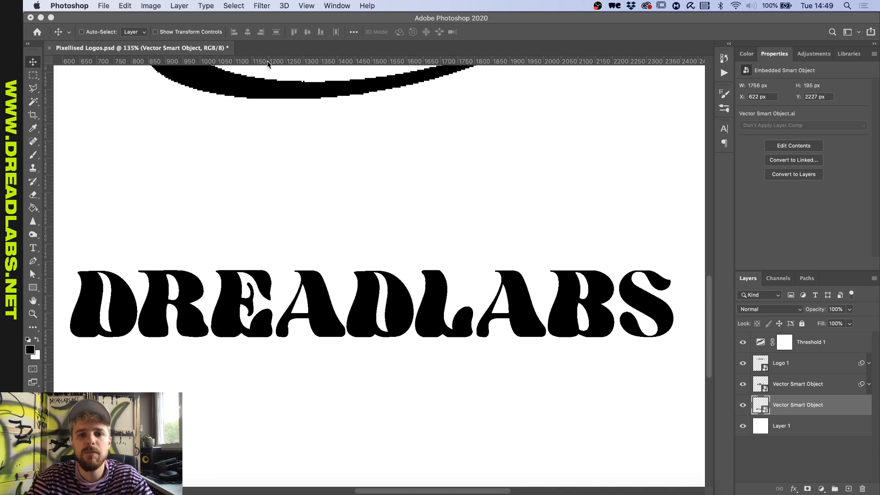
# Apply a Wave filter to the lower DREADLABS wordmark: 5 sine generators, wavelength 10–120, amplitude 1–5, scale 100% horizontal and 1% vertical.
pyautogui.click(269, 8)
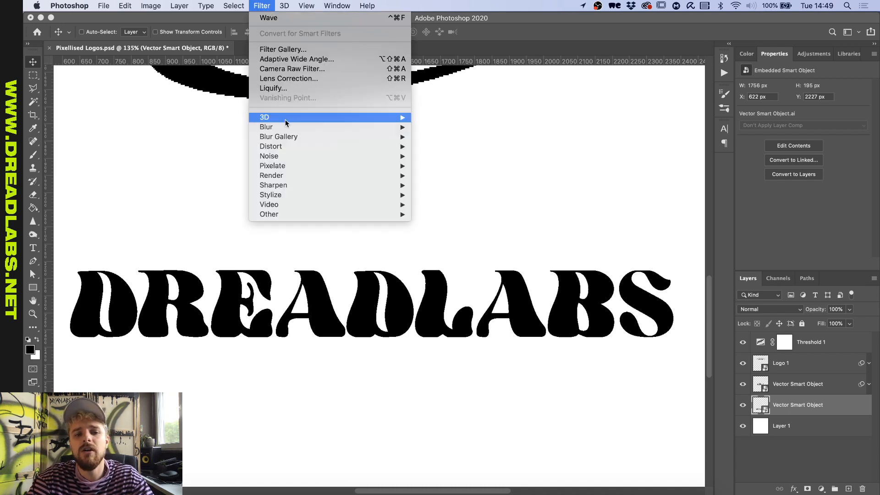
pyautogui.moveTo(288, 146)
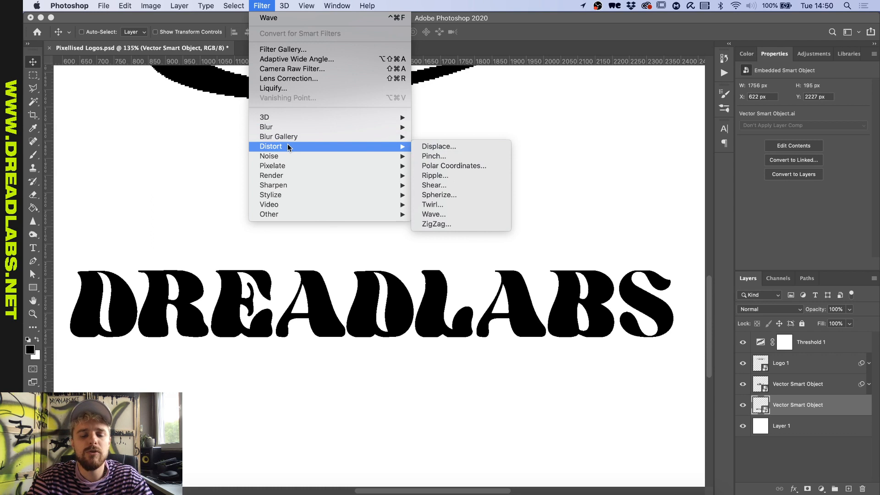
pyautogui.click(450, 219)
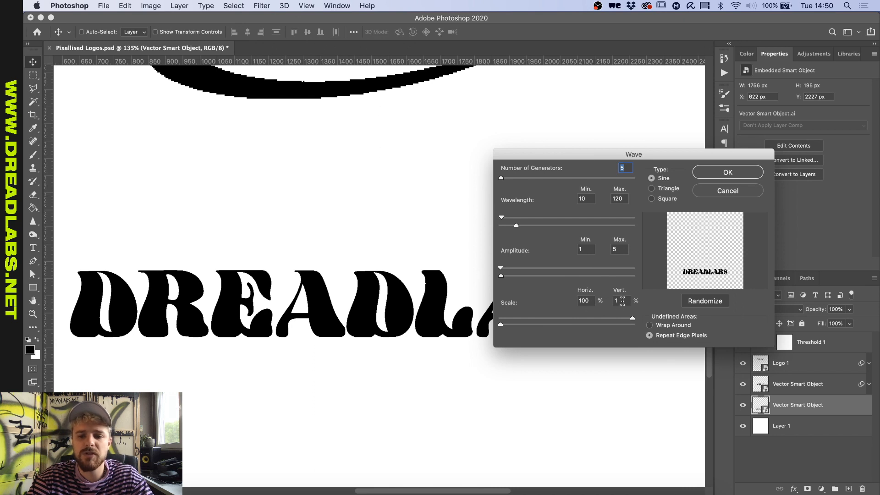
pyautogui.click(721, 172)
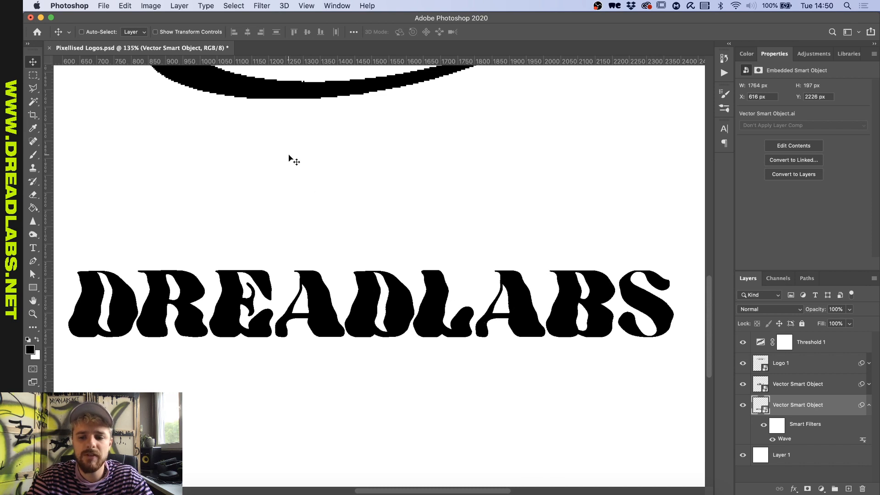
# Add a Gaussian Blur smart filter with a radius of 4 pixels to the lower DREADLABS wordmark.
pyautogui.click(259, 6)
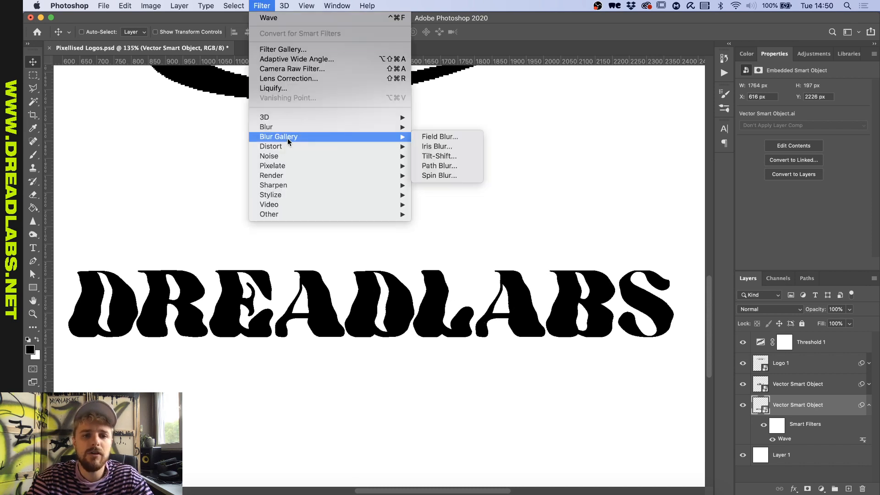
pyautogui.moveTo(291, 129)
pyautogui.click(442, 165)
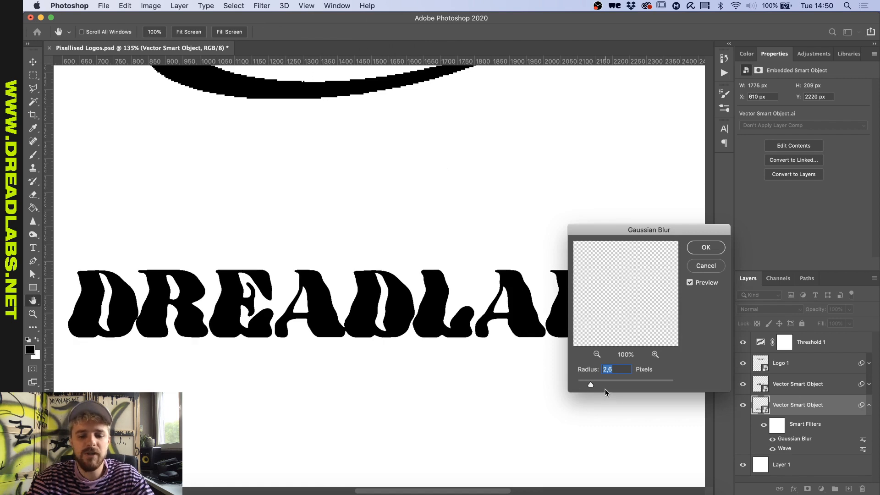
pyautogui.write('4')
pyautogui.press('Return')
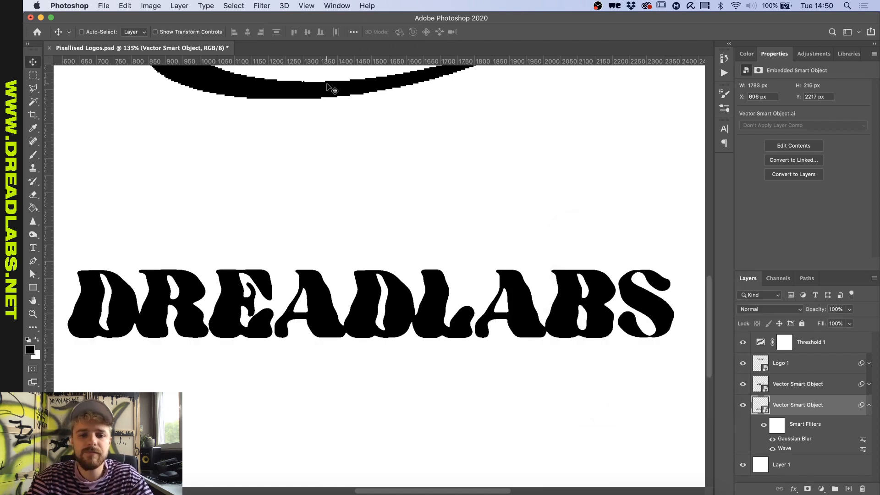
# Apply a Mosaic filter with a cell size of 4 square to the lower DREADLABS wordmark.
pyautogui.click(262, 6)
pyautogui.moveTo(285, 149)
pyautogui.moveTo(288, 165)
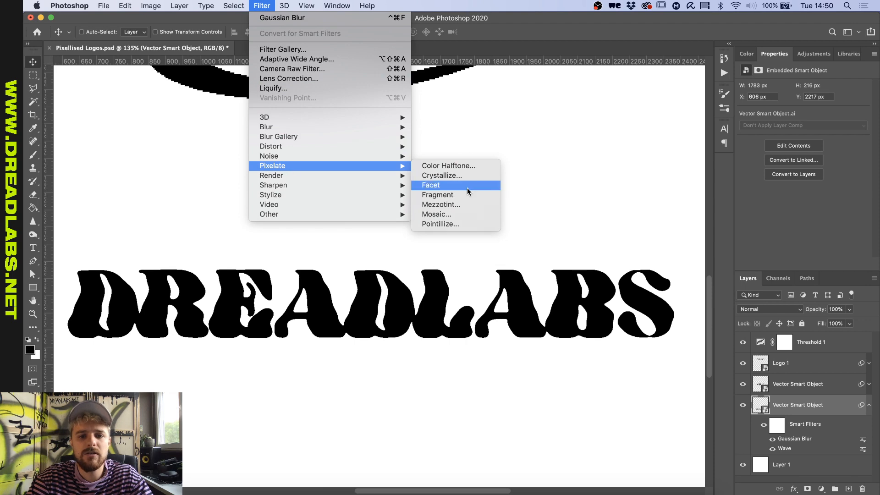
pyautogui.click(463, 213)
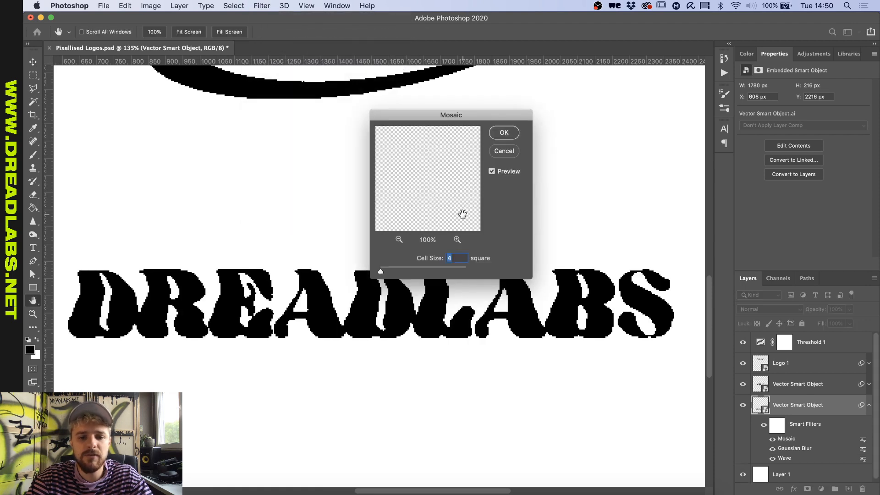
pyautogui.click(504, 132)
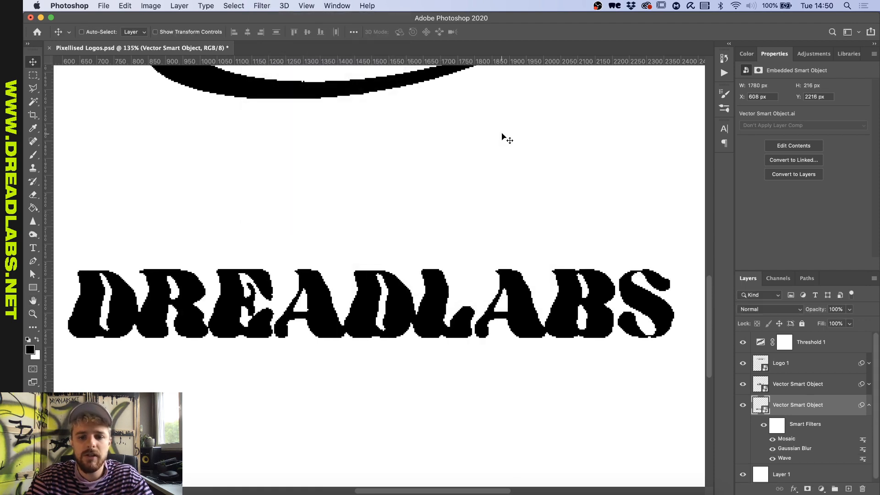
# Try clipping the Threshold 1 adjustment to the Logo 1 layer and release the clipping mask.
pyautogui.press('v')
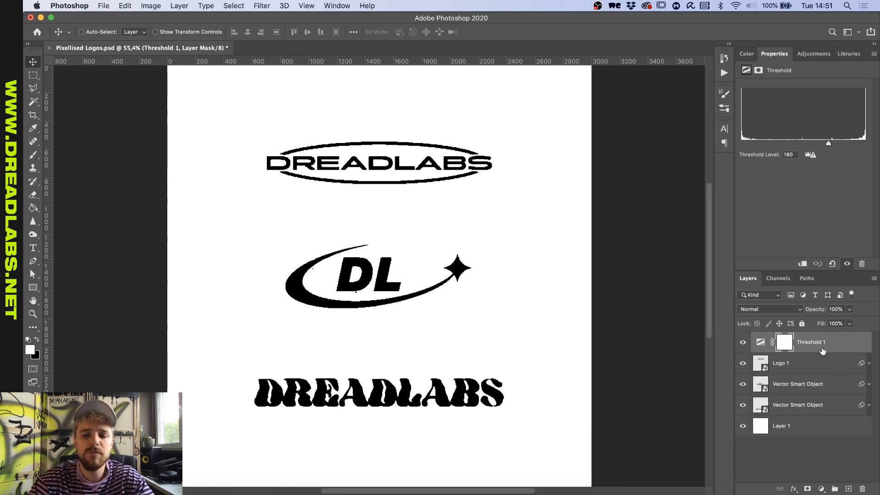
pyautogui.moveTo(819, 353); pyautogui.dragTo(820, 347)
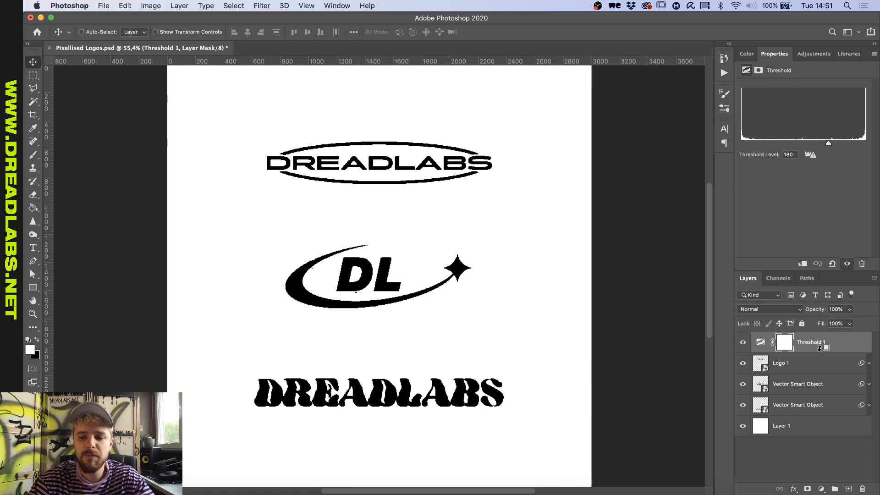
pyautogui.keyDown('alt'); pyautogui.click(819, 349); pyautogui.keyUp('alt')
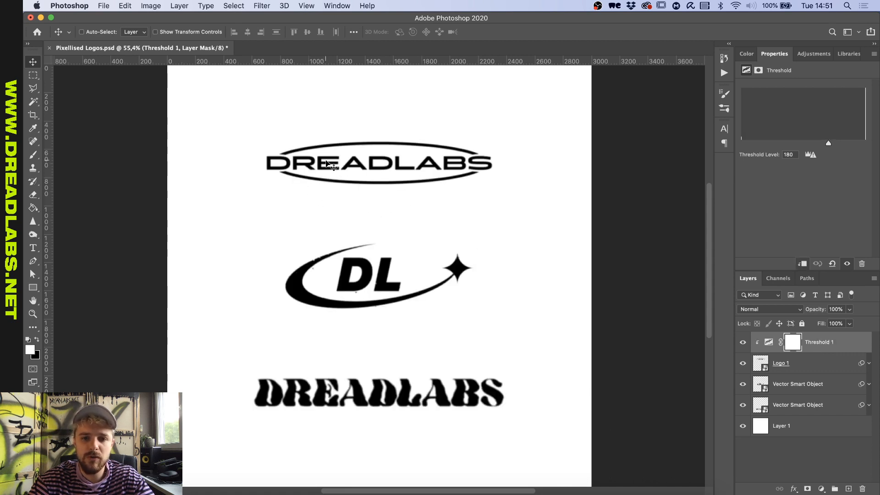
pyautogui.keyDown('alt'); pyautogui.click(829, 353); pyautogui.keyUp('alt')
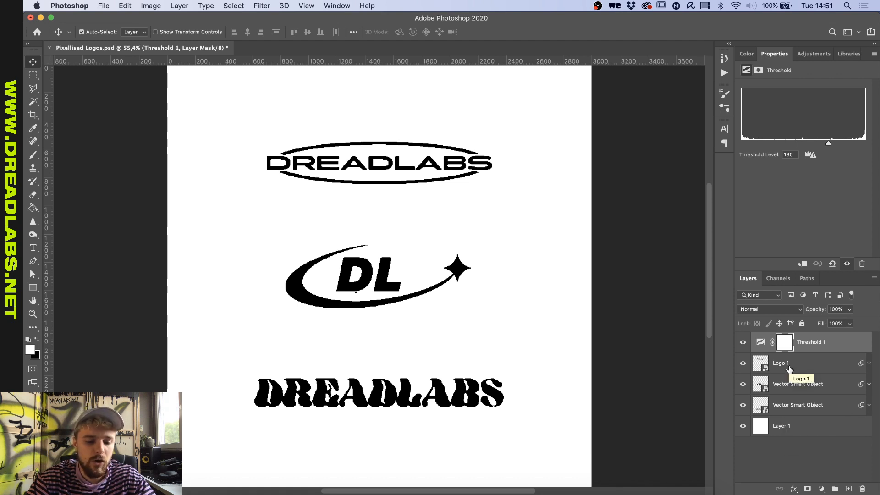
# Stamp all visible layers into a new layer at the top of the stack and hide every layer beneath it.
pyautogui.press('super+alt+shift+e')
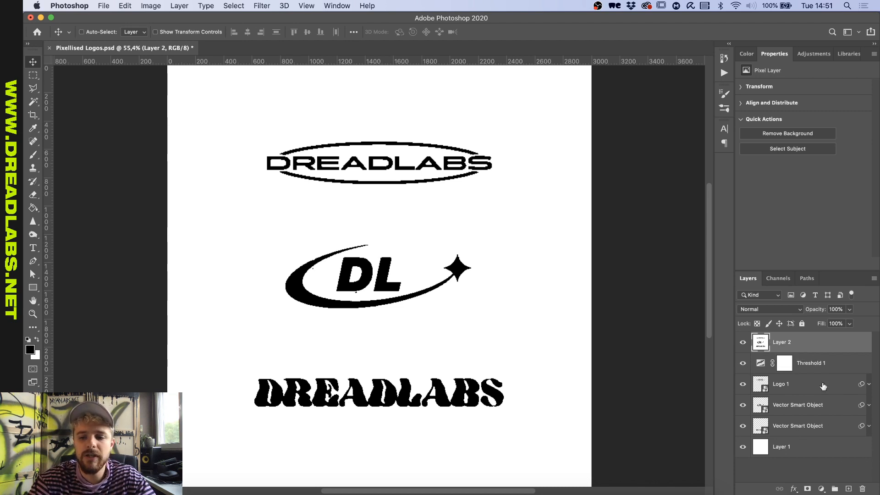
pyautogui.moveTo(743, 363); pyautogui.dragTo(743, 467)
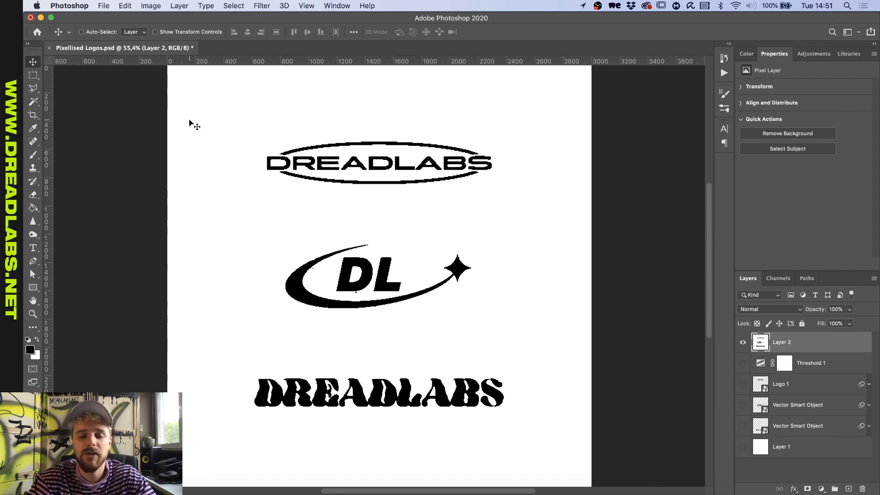
# Select the white areas of the merged layer with Color Range by sampling the white background.
pyautogui.click(234, 6)
pyautogui.click(202, 94)
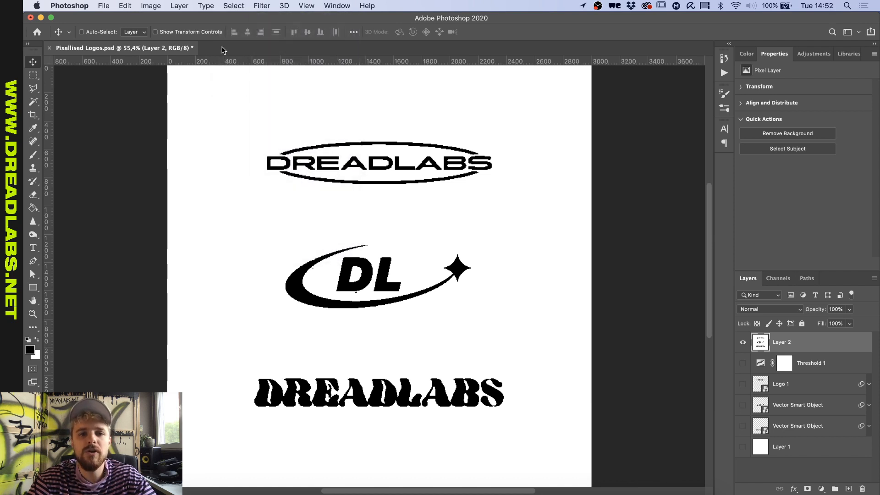
pyautogui.click(235, 6)
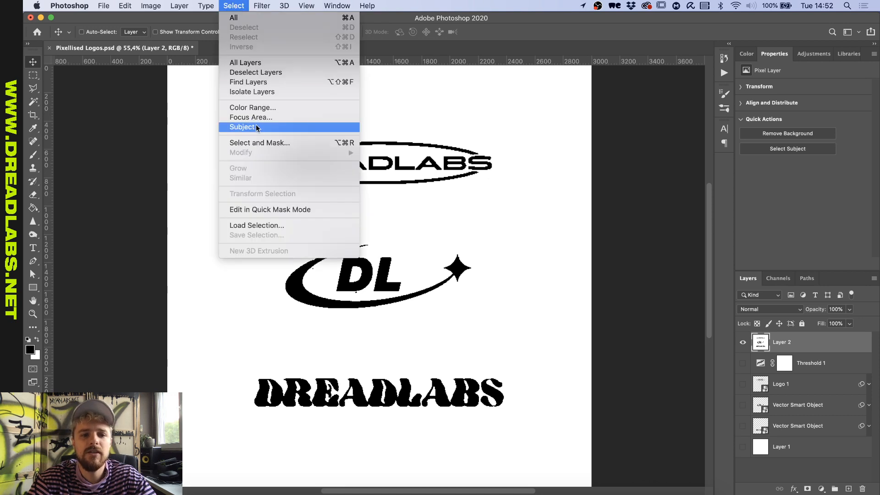
pyautogui.click(267, 108)
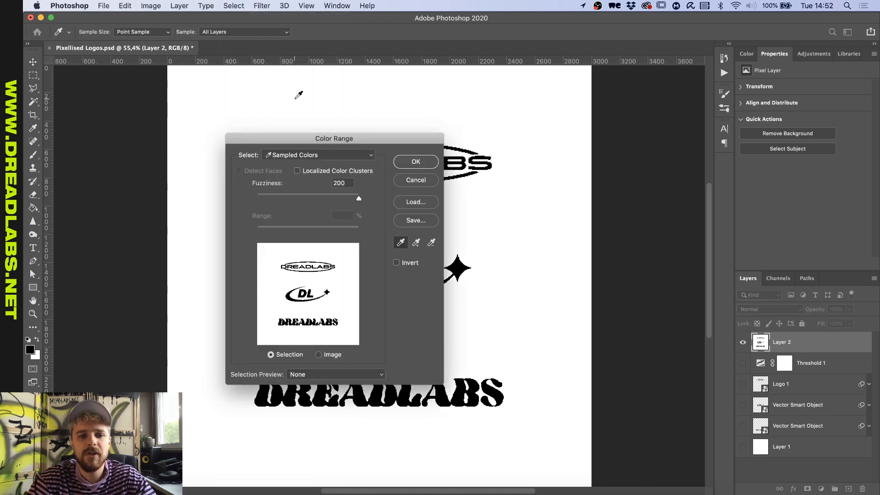
pyautogui.click(299, 95)
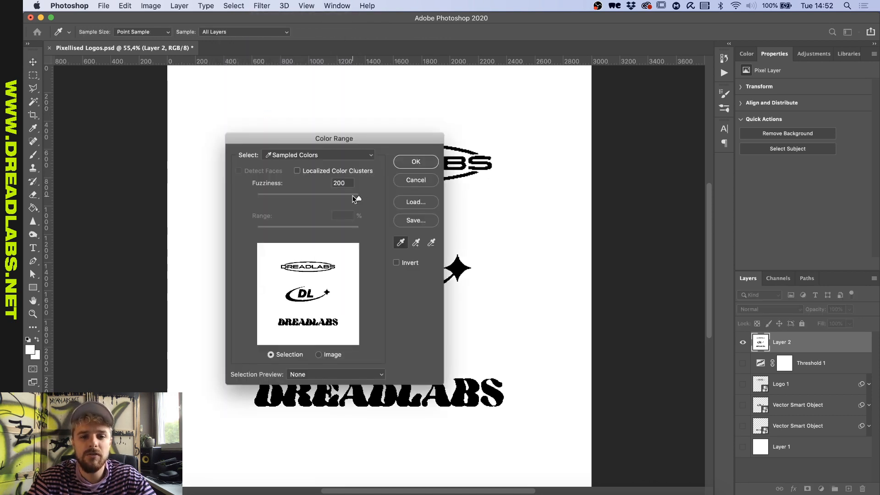
pyautogui.click(427, 163)
pyautogui.press('v')
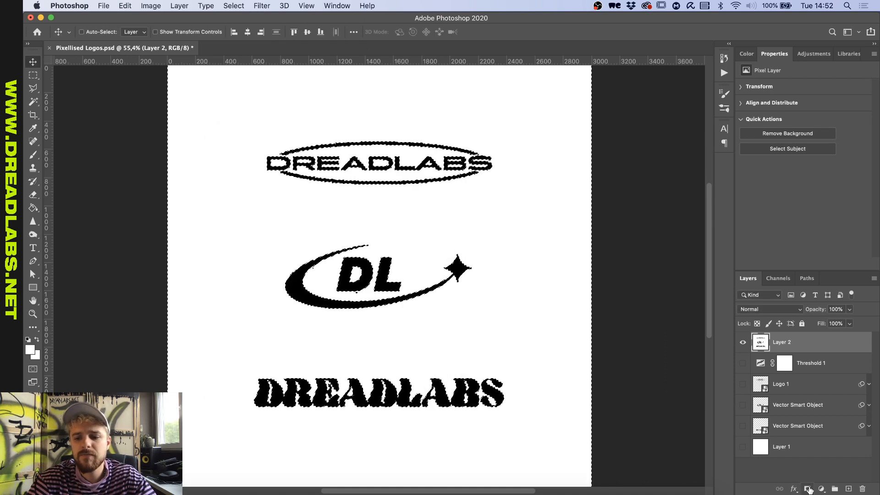
# Delete the selected white pixels from the merged layer, deselect, and show the white background on Layer 1.
pyautogui.press('BackSpace')
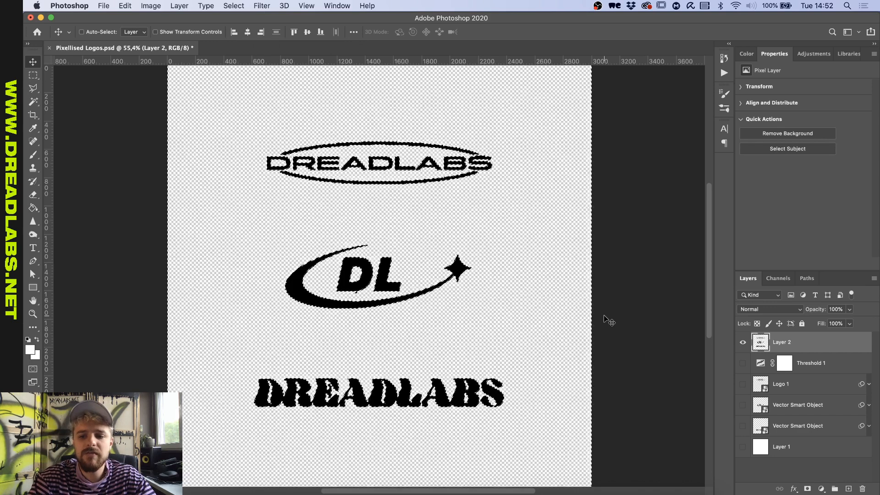
pyautogui.press('super+d')
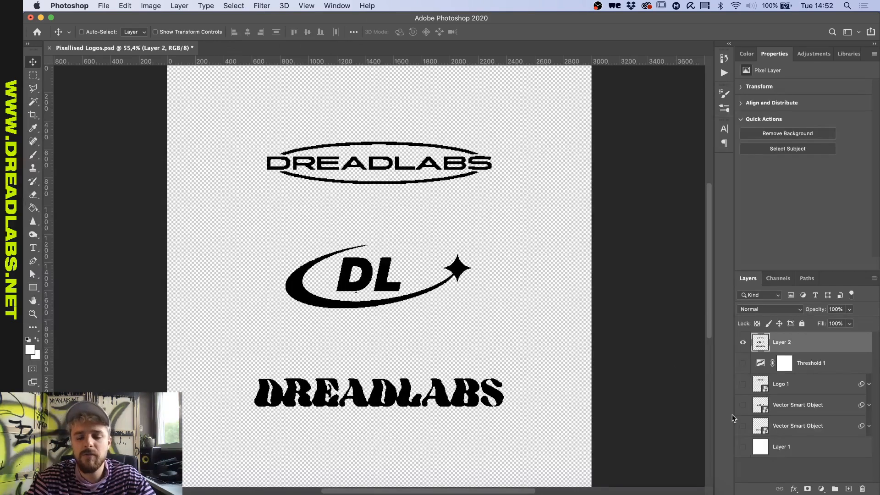
pyautogui.click(742, 447)
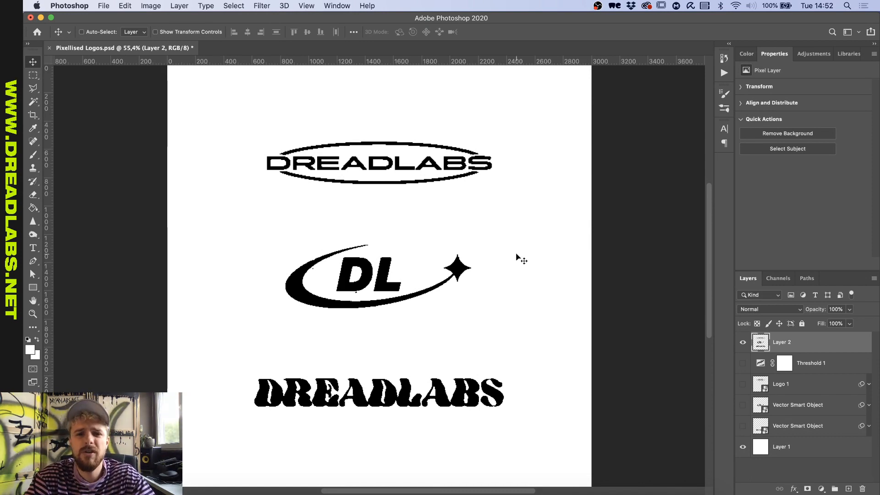
# Cut the oval DREADLABS logo out of Layer 2 with a rectangular selection and paste it in place on its own layer.
pyautogui.press('m')
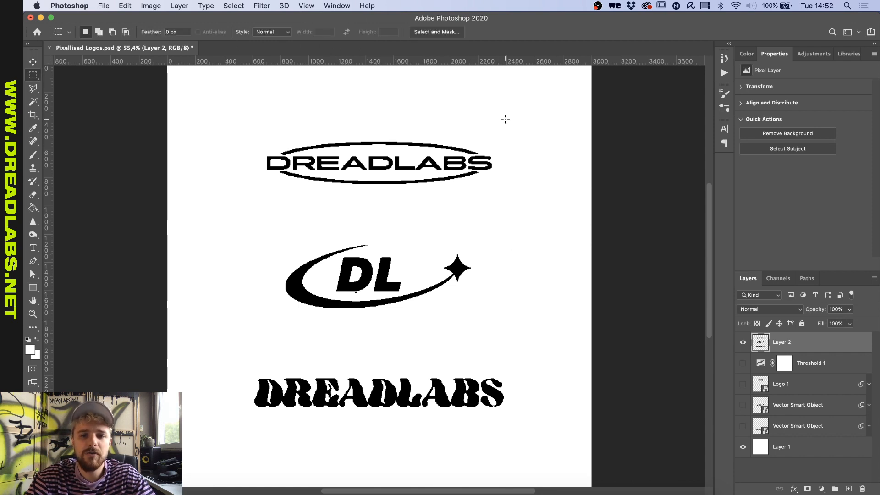
pyautogui.moveTo(506, 119); pyautogui.dragTo(258, 199)
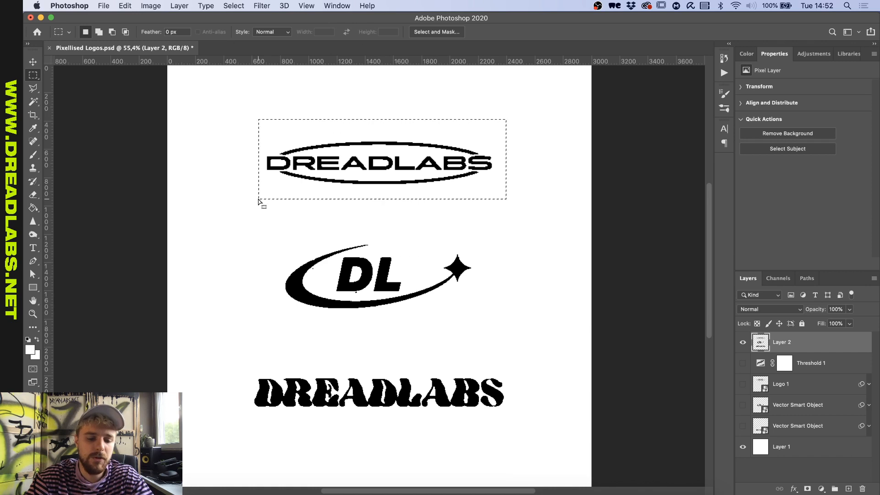
pyautogui.press('super+x')
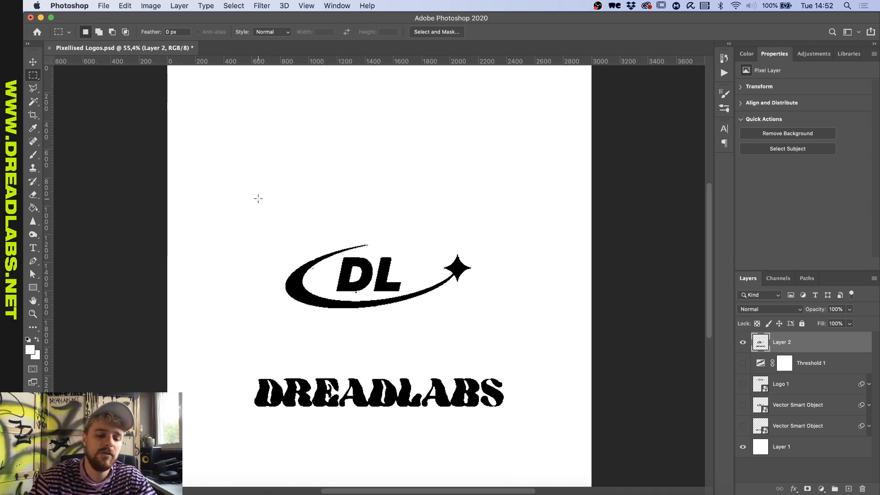
pyautogui.click(119, 7)
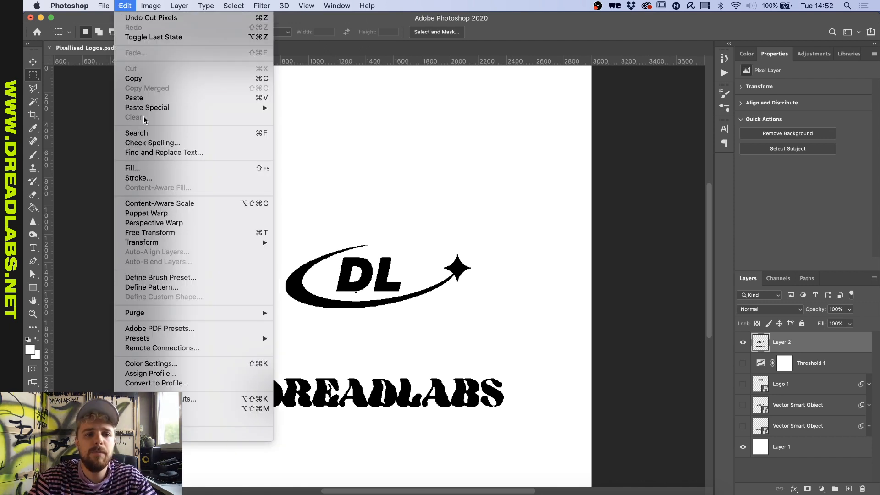
pyautogui.moveTo(161, 107)
pyautogui.click(344, 120)
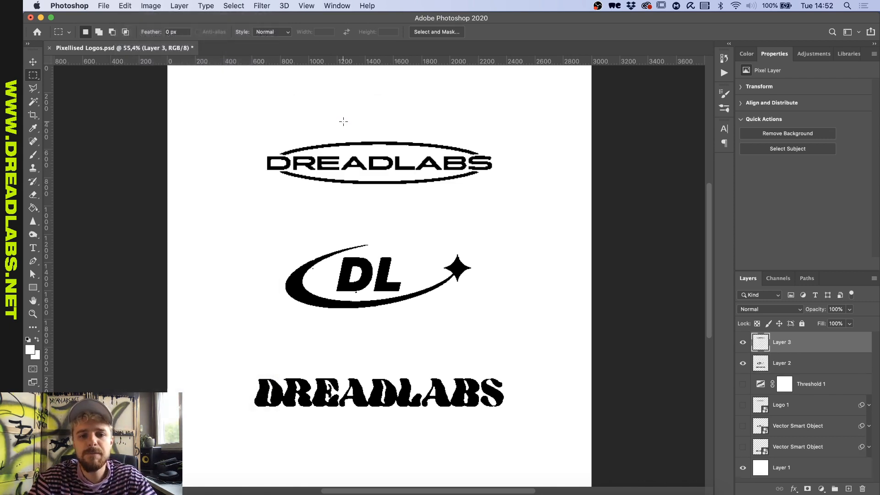
# Rename the pasted oval logo's layer as Logo 1 and convert it to a smart object.
pyautogui.doubleClick(782, 342)
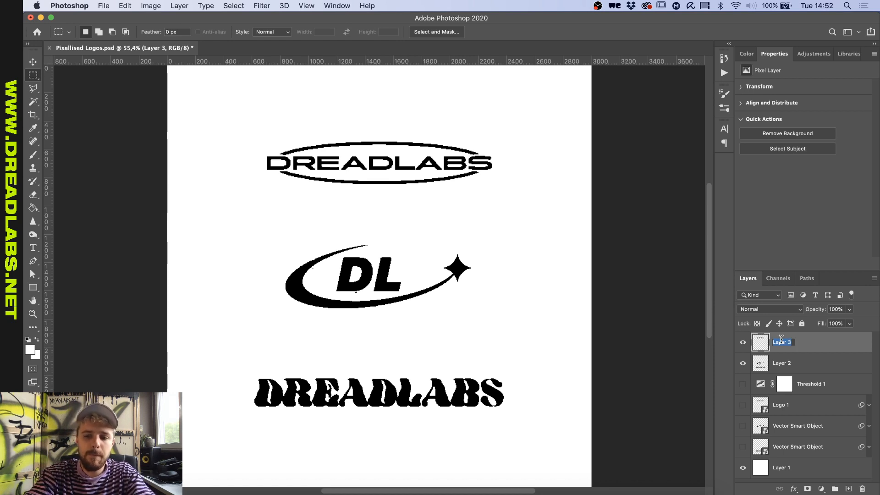
pyautogui.write('Logo 1')
pyautogui.press('Return')
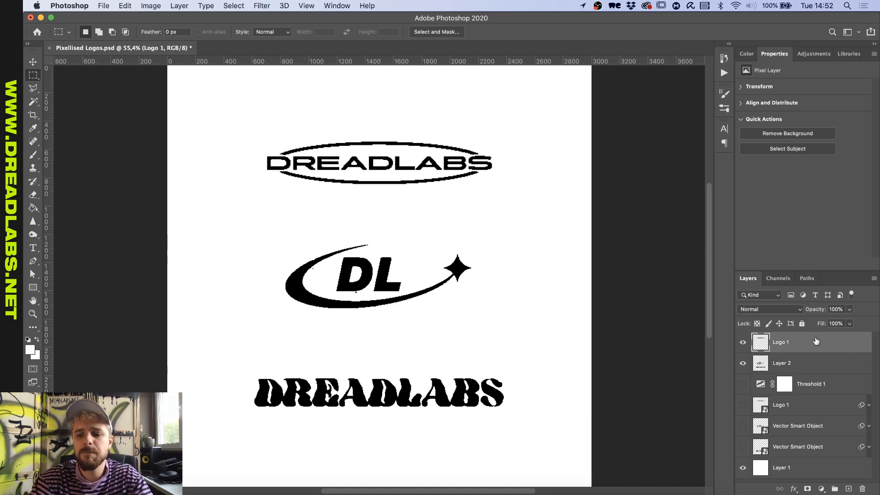
pyautogui.rightClick(832, 349)
pyautogui.click(766, 188)
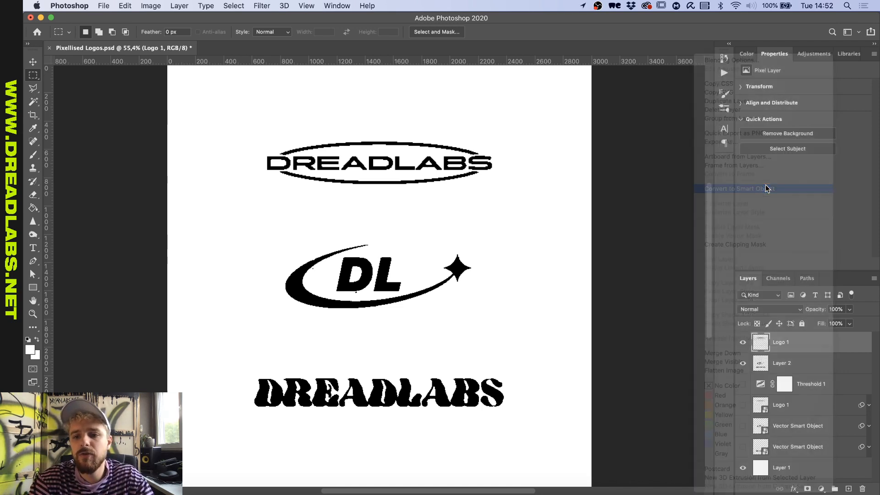
# Scale the new Logo 1 smart object up proportionally to about 152% from its centre.
pyautogui.press('super+t')
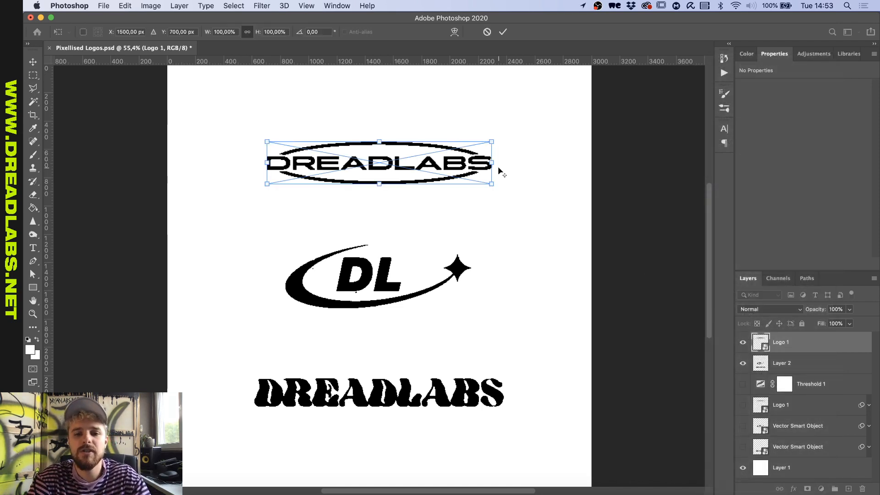
pyautogui.moveTo(492, 162); pyautogui.dragTo(551, 161)
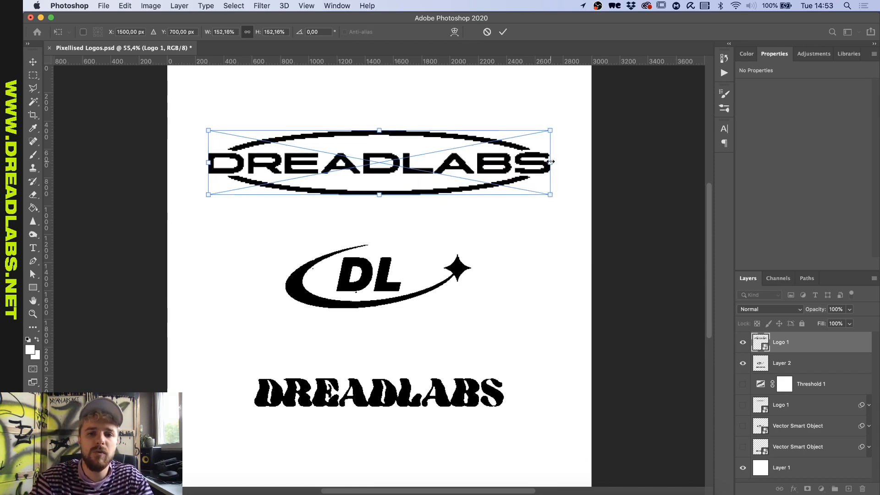
pyautogui.press('Return')
# Examine the pixelated edges of the enlarged oval DREADLABS logo up close.
pyautogui.scroll(10, 444, 145)
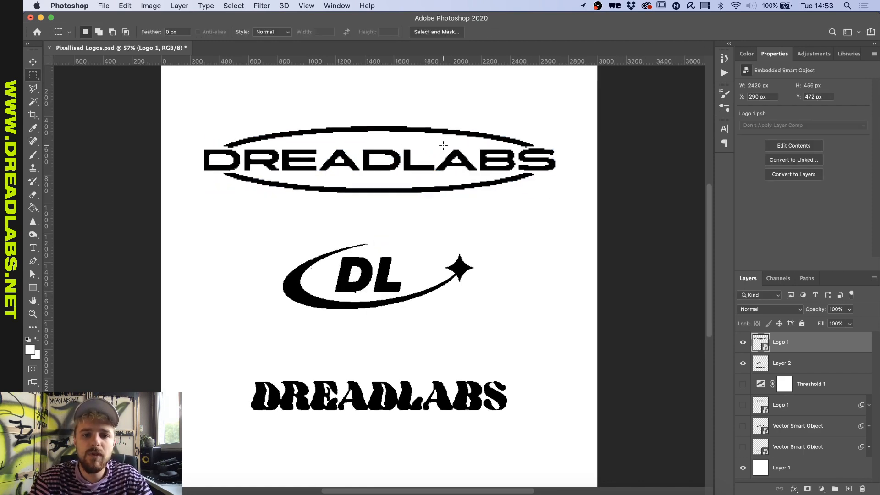
pyautogui.scroll(2, 443, 145)
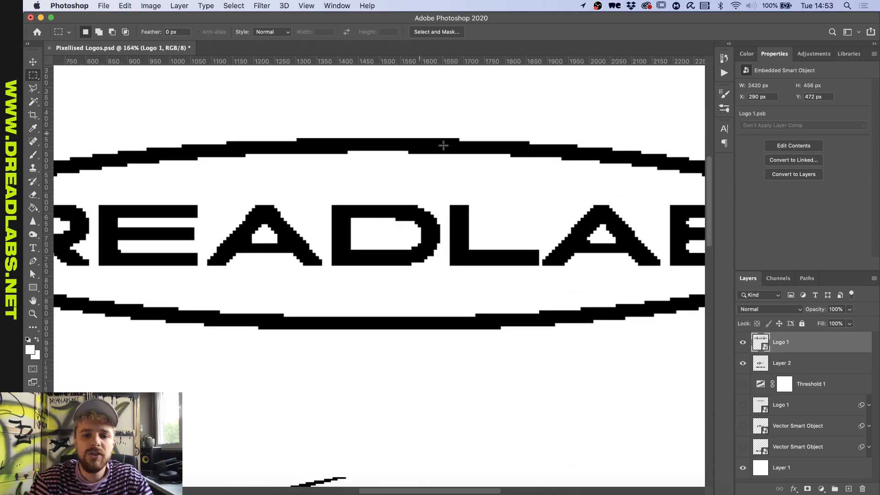
pyautogui.scroll(-4, 407, 144)
pyautogui.scroll(6, 407, 143)
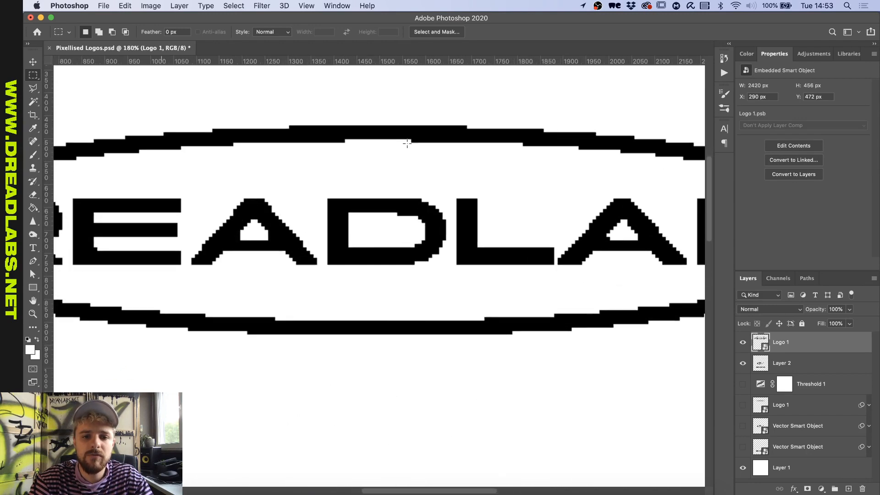
pyautogui.scroll(-6, 407, 143)
pyautogui.scroll(-5, 407, 144)
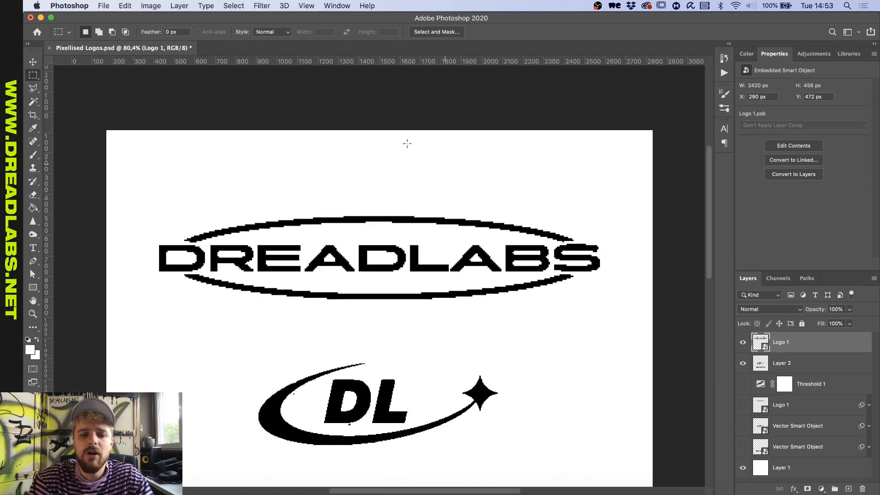
pyautogui.scroll(-3, 501, 339)
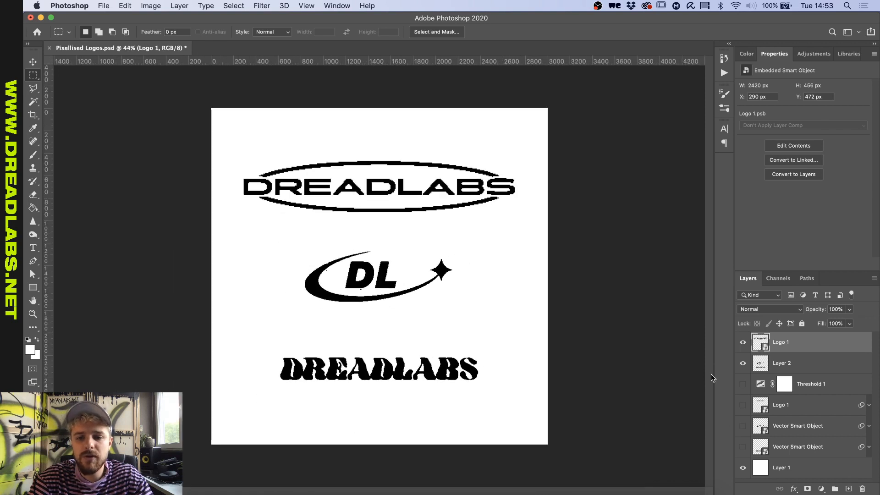
# Hide Layer 2 and centre the Logo 1 smart object vertically on the canvas.
pyautogui.click(742, 363)
pyautogui.hotkey('ctrl', 'a')
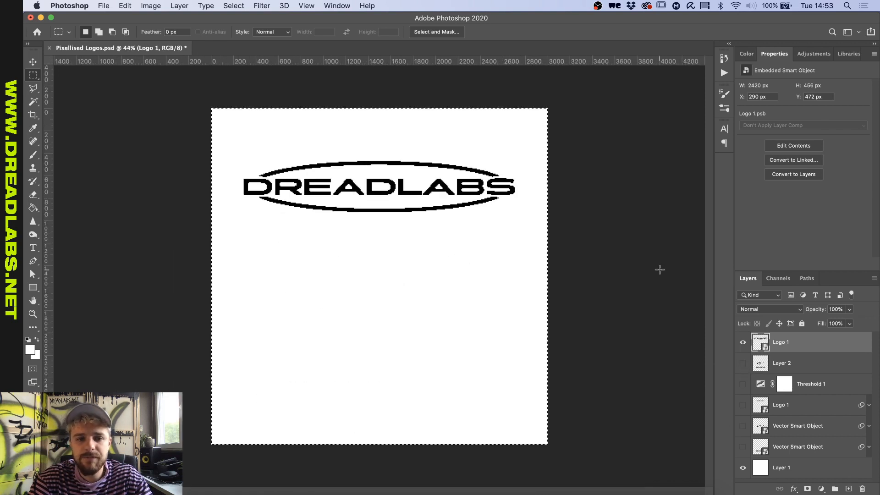
pyautogui.press('v')
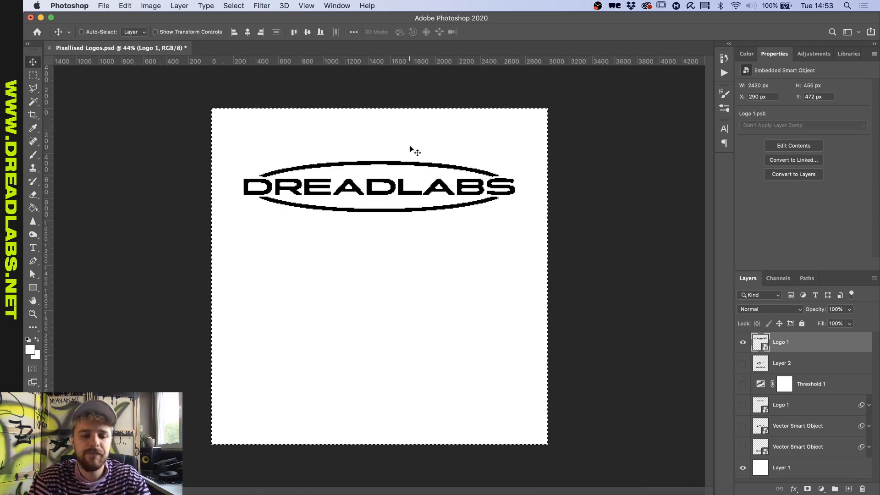
pyautogui.click(307, 33)
pyautogui.hotkey('ctrl', 'd')
pyautogui.scroll(2, 403, 334)
pyautogui.scroll(-1, 403, 334)
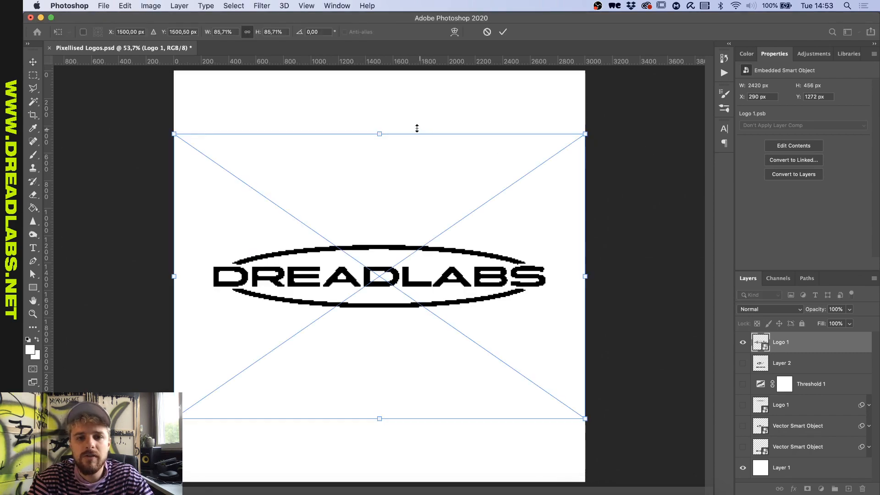
# Scale the placed texturefabrik_photocopies_vol-3_09 image to about 126% so it covers the whole canvas.
pyautogui.moveTo(379, 133); pyautogui.dragTo(433, 64)
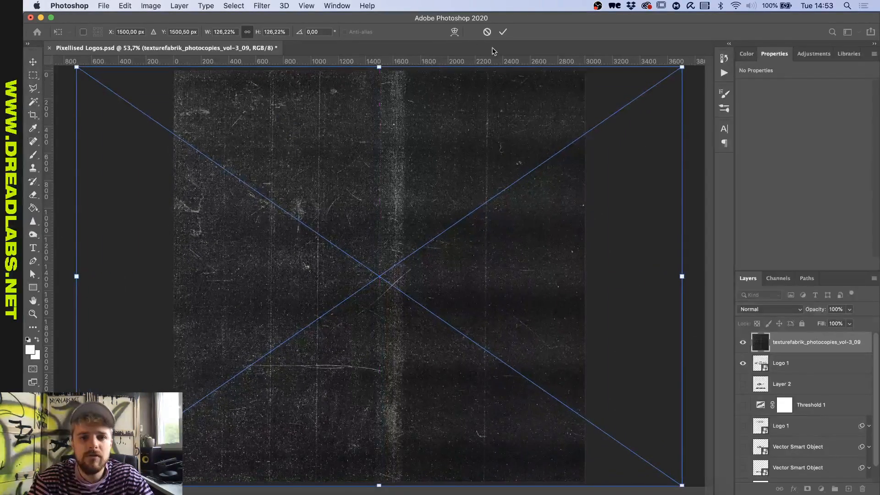
pyautogui.click(503, 32)
# Set the blend mode of the texturefabrik_photocopies_vol-3_09 layer to Subtract.
pyautogui.click(761, 308)
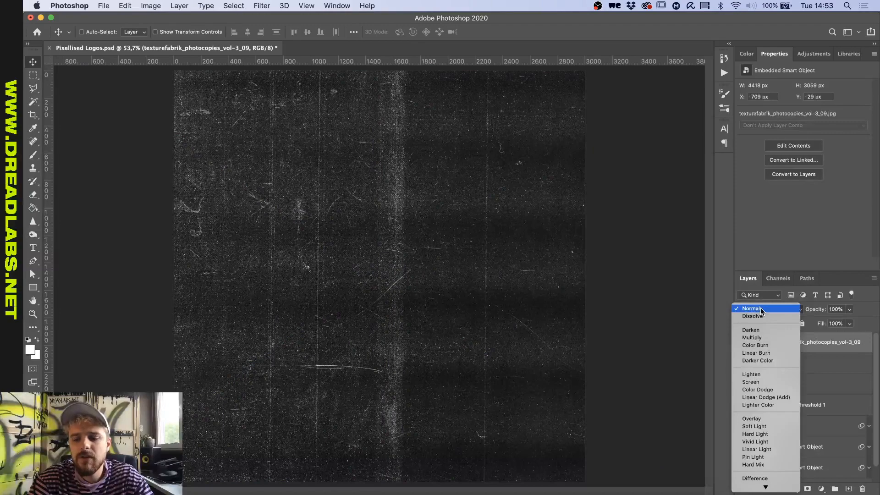
pyautogui.scroll(-2, 762, 382)
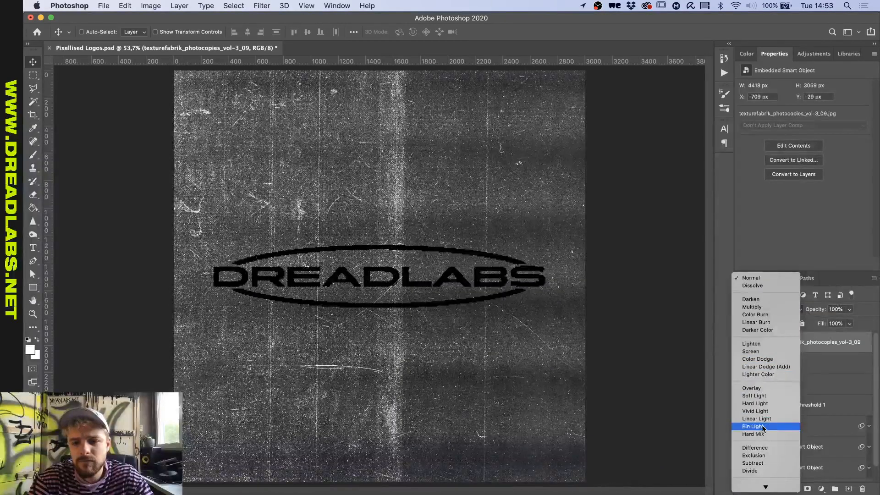
pyautogui.scroll(-2, 763, 441)
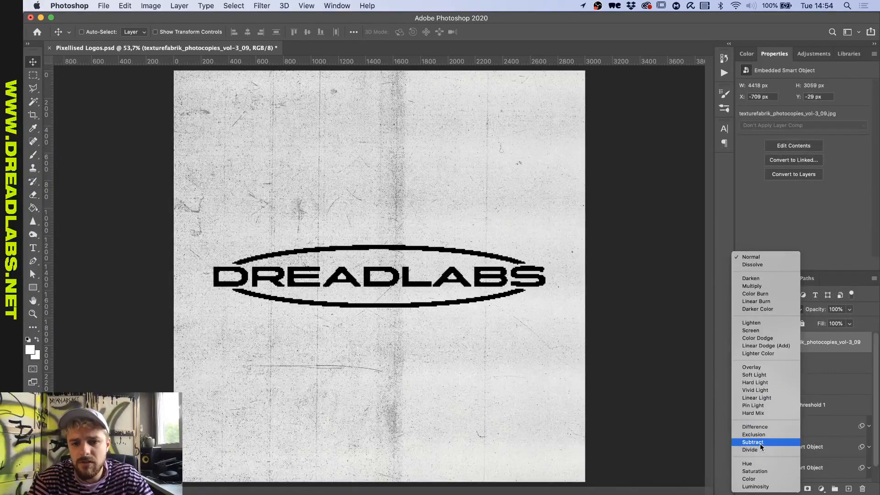
pyautogui.click(760, 443)
pyautogui.scroll(3, 561, 331)
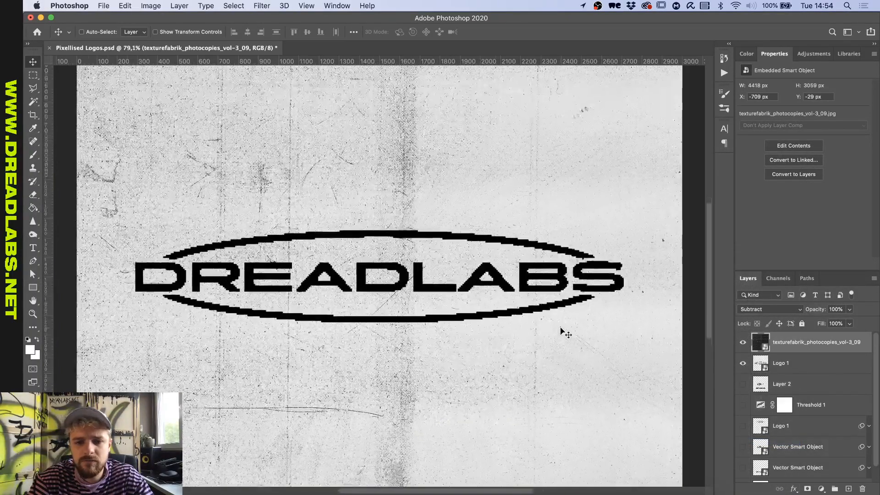
pyautogui.scroll(2, 626, 301)
pyautogui.scroll(-3, 642, 304)
# Add a bright purple Solid Color fill layer directly above Layer 2.
pyautogui.click(825, 394)
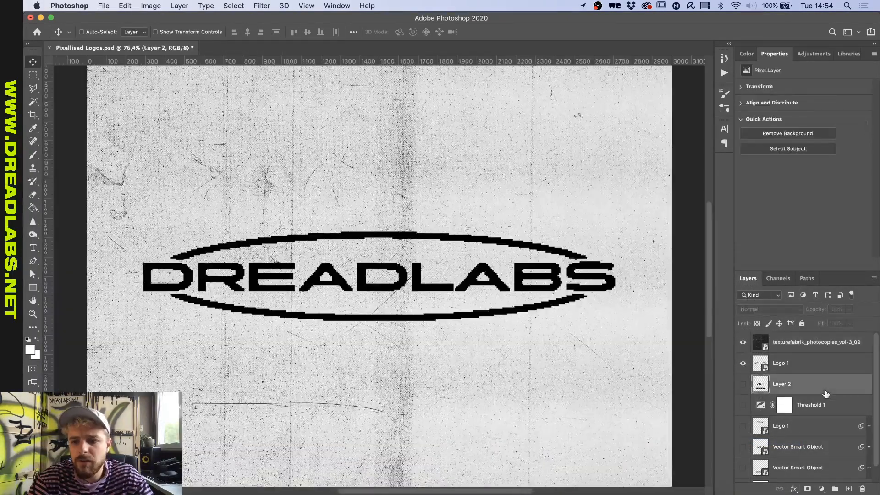
pyautogui.scroll(-1, 824, 393)
pyautogui.click(821, 488)
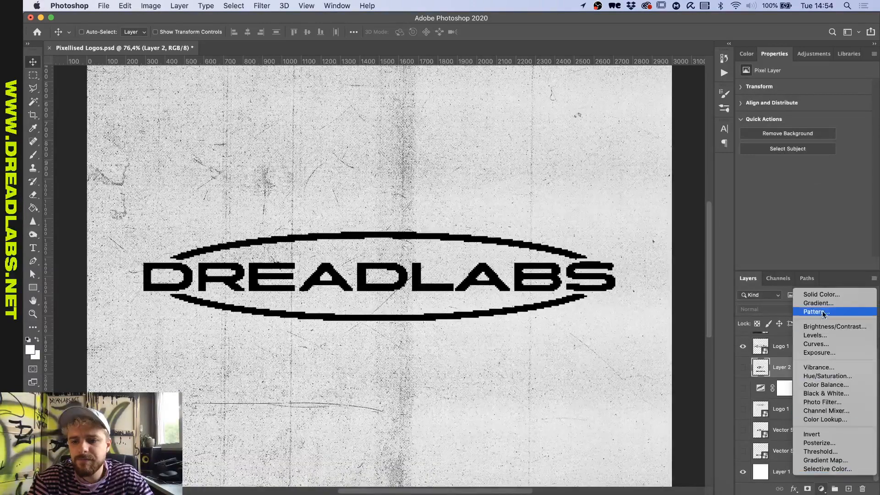
pyautogui.click(820, 294)
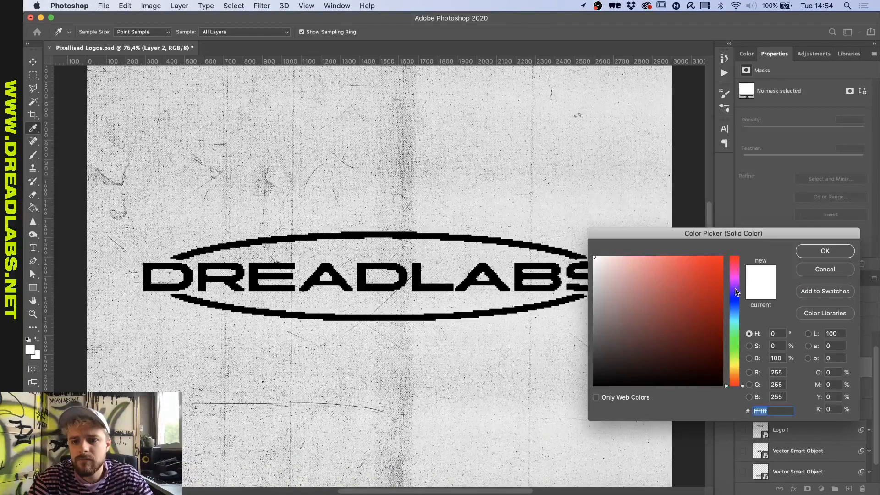
pyautogui.click(735, 292)
pyautogui.moveTo(715, 268); pyautogui.dragTo(734, 251)
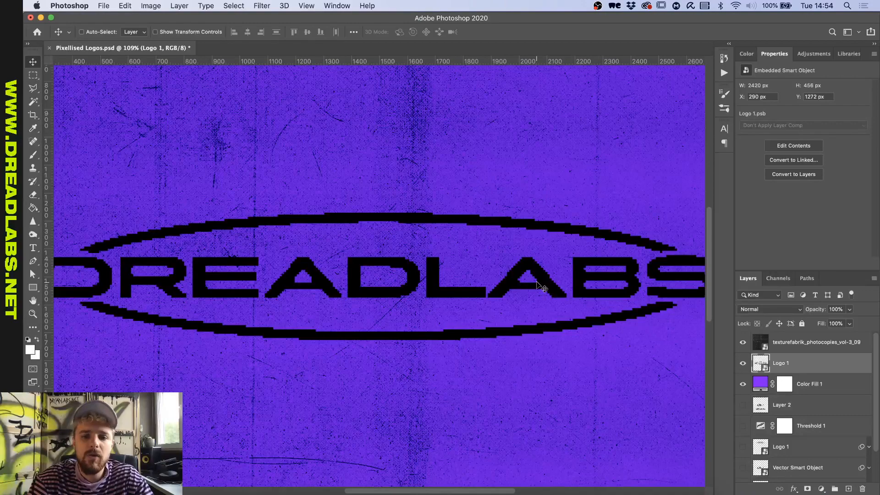
# Move the enlarged Logo 1 layer above the photocopy texture layer in the stacking order.
pyautogui.scroll(-2, 536, 285)
pyautogui.scroll(1, 537, 286)
pyautogui.press('super+bracketright')
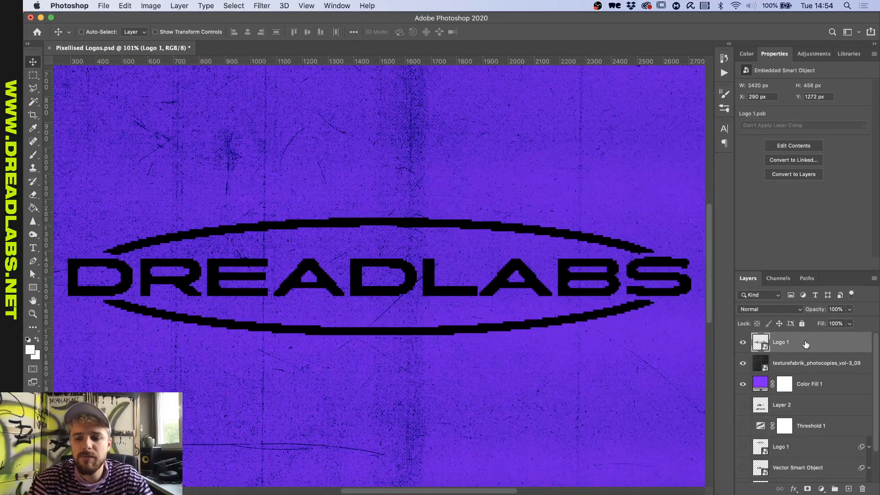
# Apply a Box Blur with a radius of 1 pixel to the enlarged Logo 1 smart object.
pyautogui.click(261, 6)
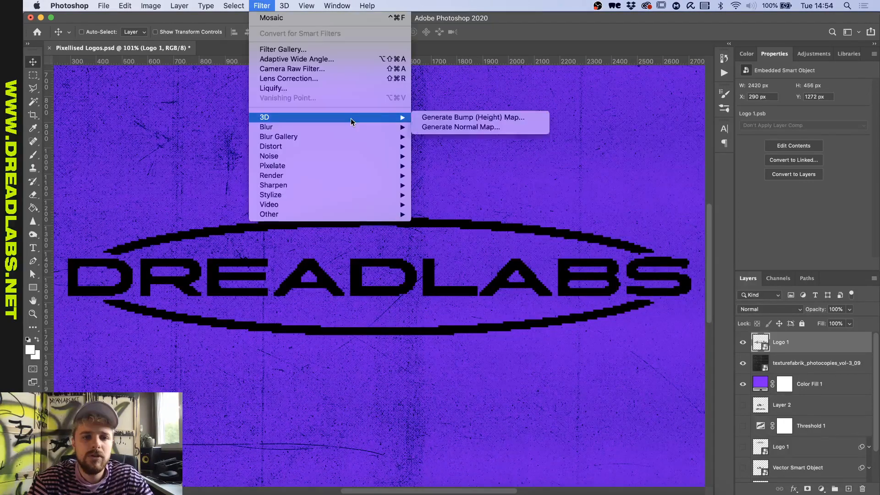
pyautogui.moveTo(401, 127)
pyautogui.click(485, 158)
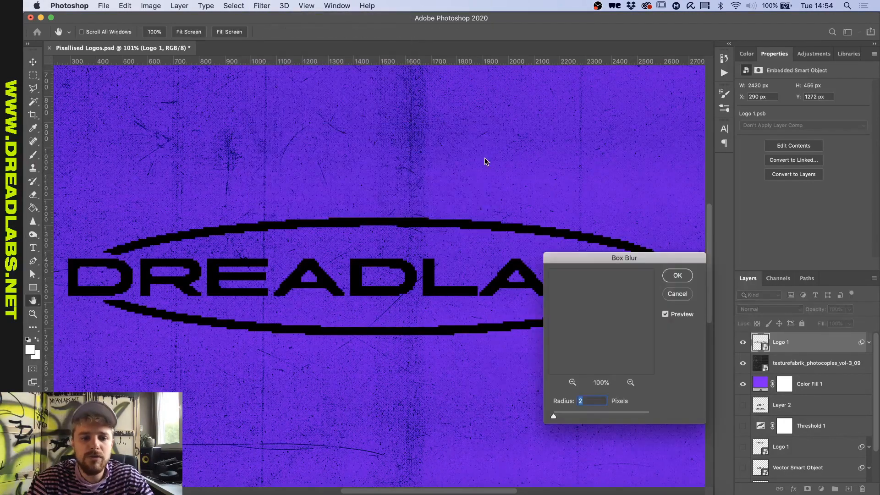
pyautogui.write('1')
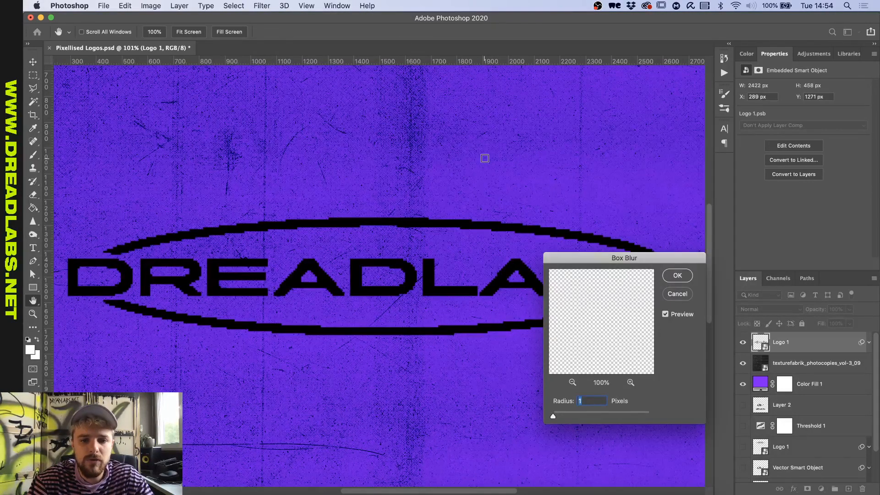
pyautogui.press('Return')
pyautogui.press('super+plus')
pyautogui.press('super+plus')
pyautogui.press('super+minus')
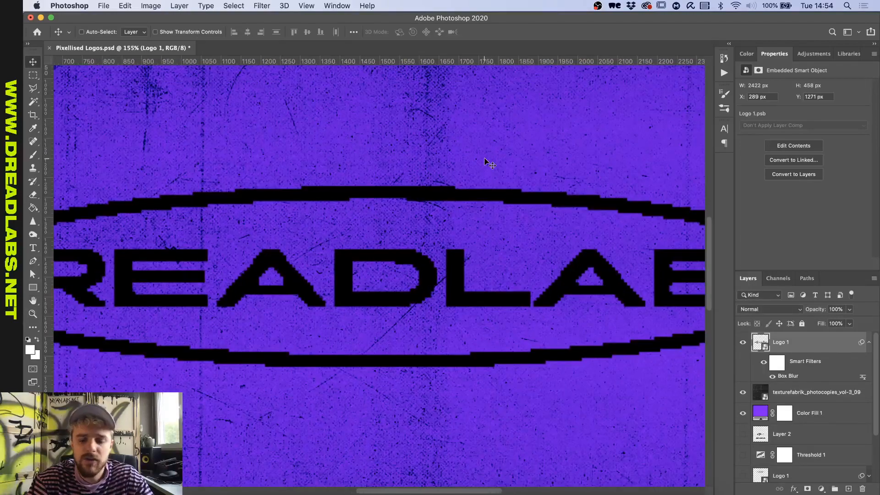
# Add a default-based Inner Glow to Logo 1 with a solid white colour, Center source, 11% opacity and 29 px size.
pyautogui.doubleClick(817, 344)
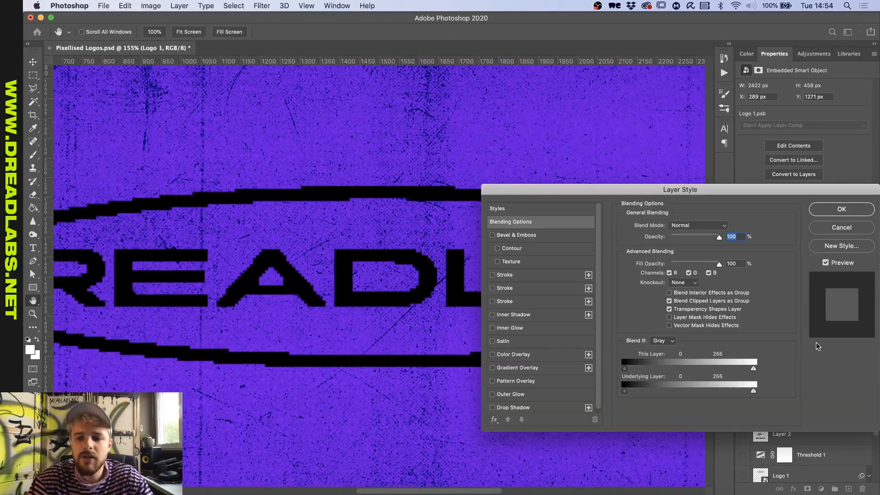
pyautogui.click(492, 328)
pyautogui.click(504, 328)
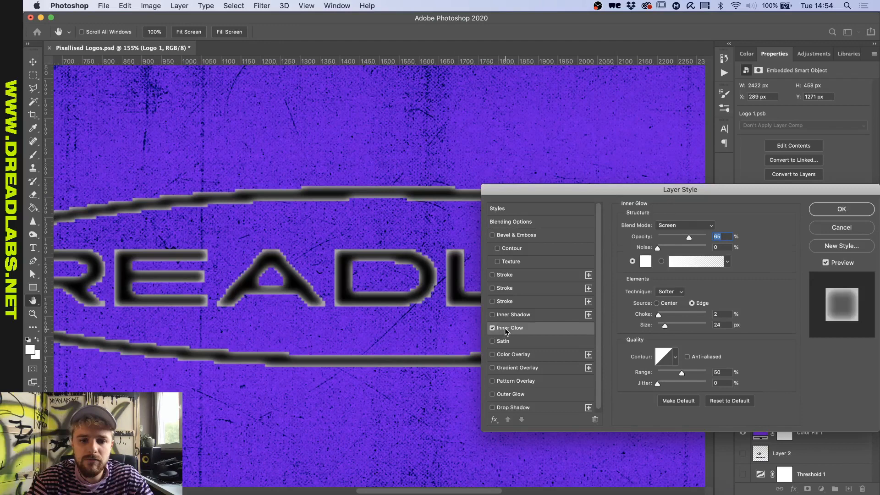
pyautogui.click(725, 402)
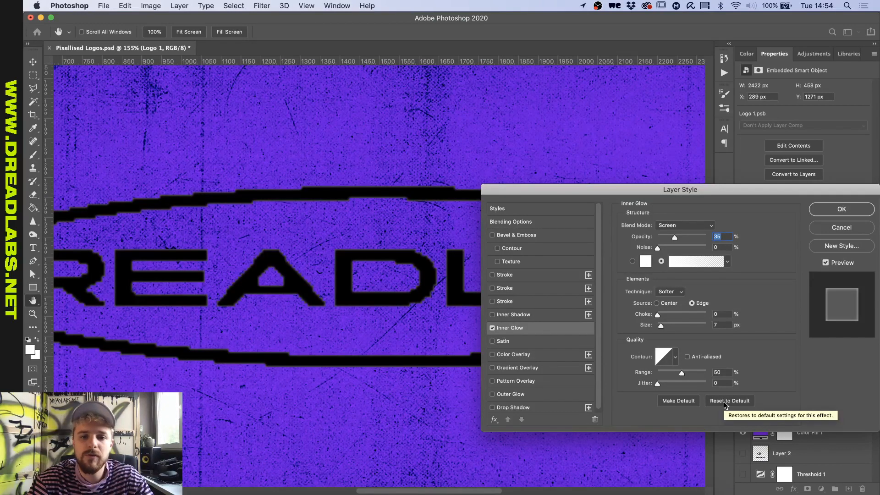
pyautogui.click(657, 303)
pyautogui.moveTo(661, 325); pyautogui.dragTo(666, 324)
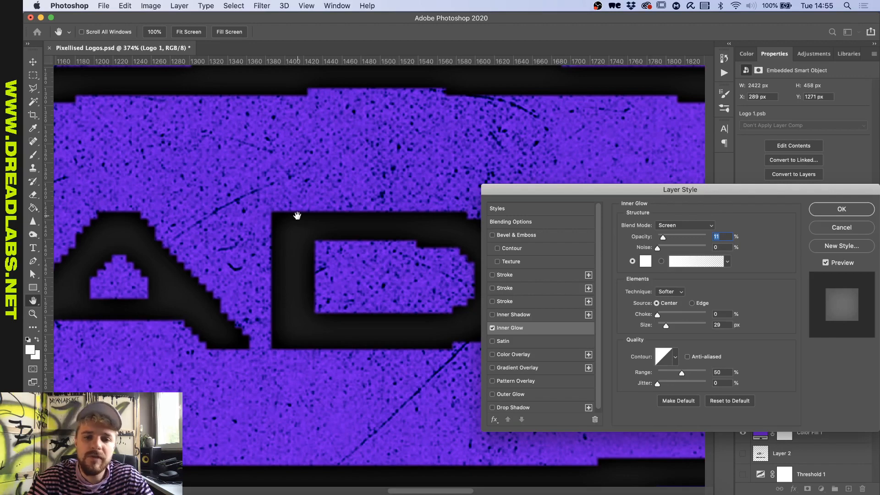
pyautogui.click(867, 210)
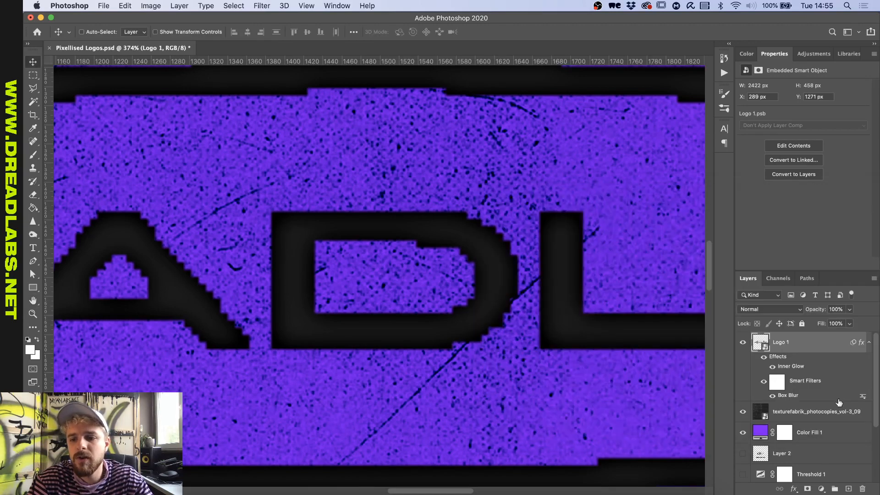
# Convert Logo 1 with its Inner Glow and Box Blur into a new smart object.
pyautogui.rightClick(829, 349)
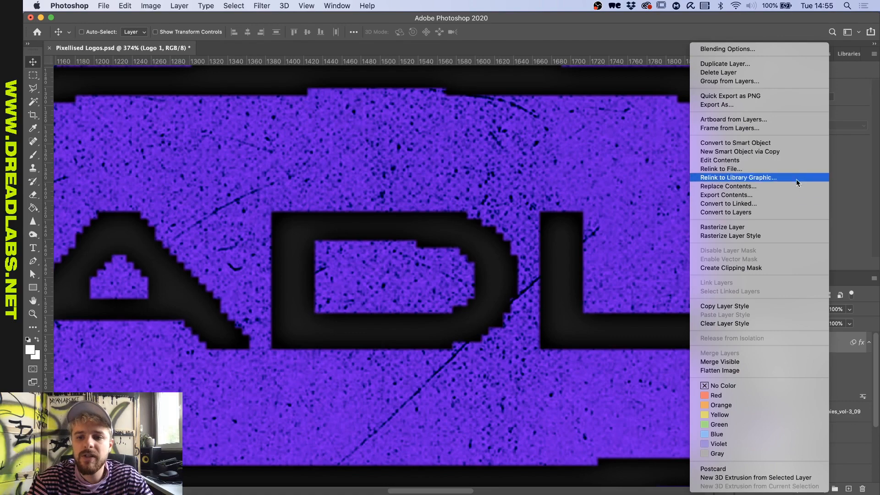
pyautogui.click(792, 142)
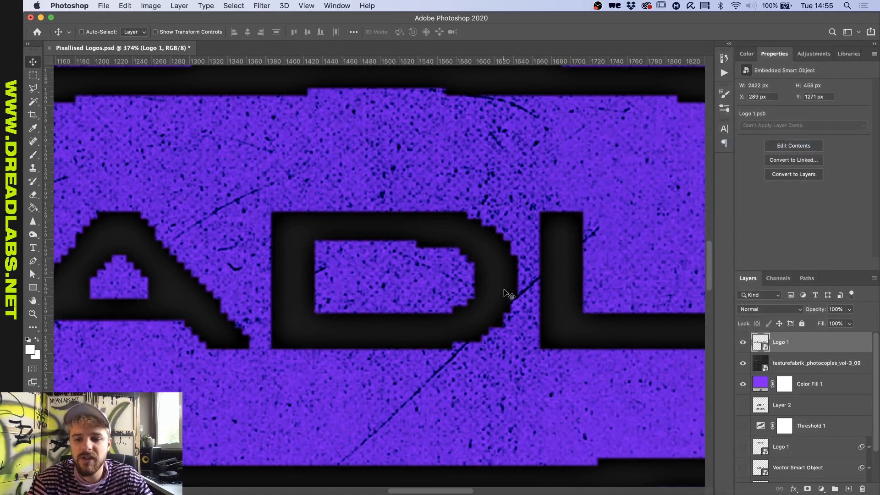
pyautogui.scroll(-5, 504, 290)
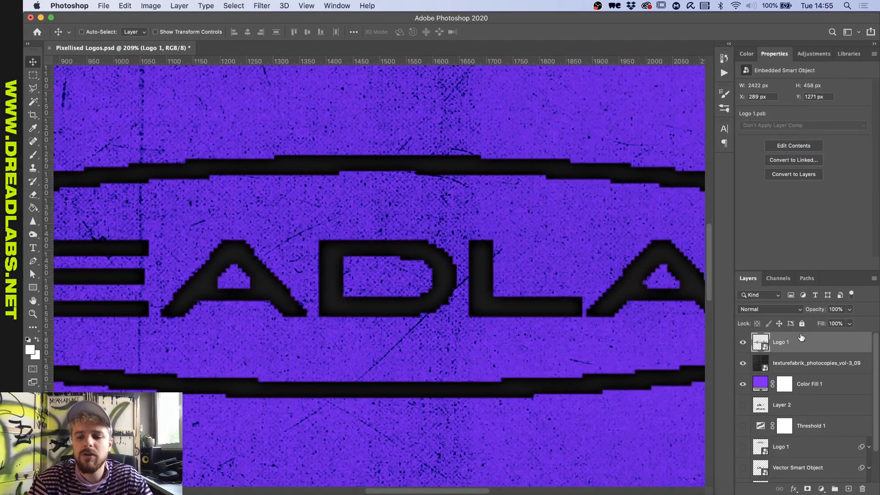
# Split the Underlying Layer black point in Logo 1's Blend If settings to 0 / 71.
pyautogui.doubleClick(801, 337)
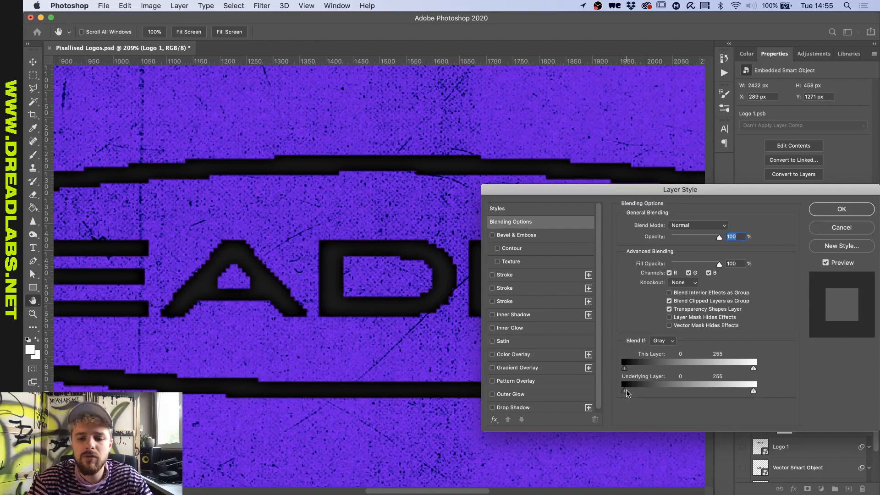
pyautogui.press('alt')
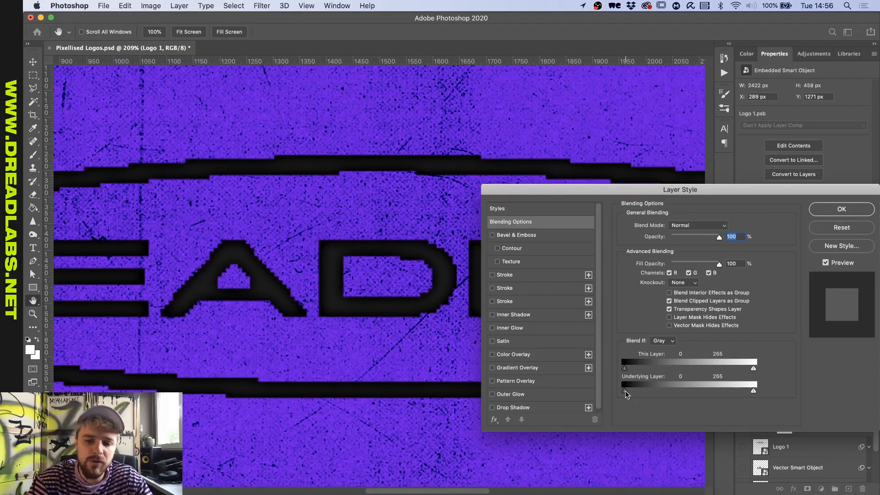
pyautogui.moveTo(625, 390); pyautogui.dragTo(669, 398)
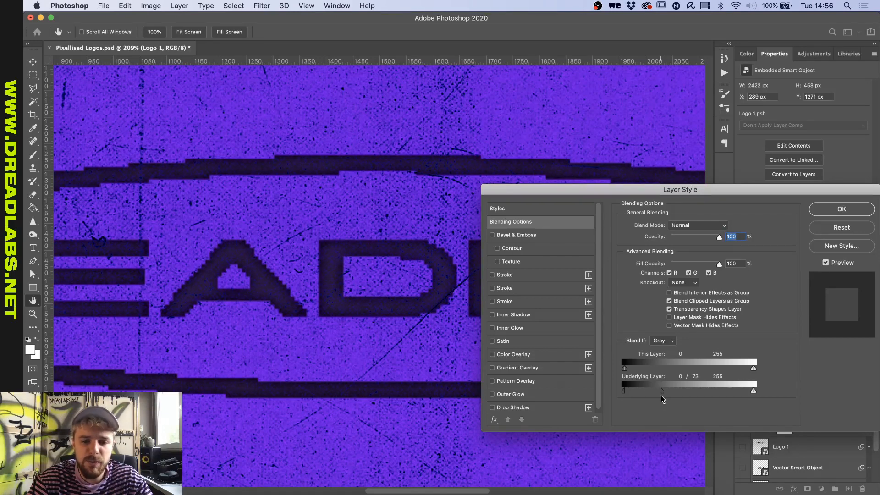
pyautogui.moveTo(662, 395); pyautogui.dragTo(661, 396)
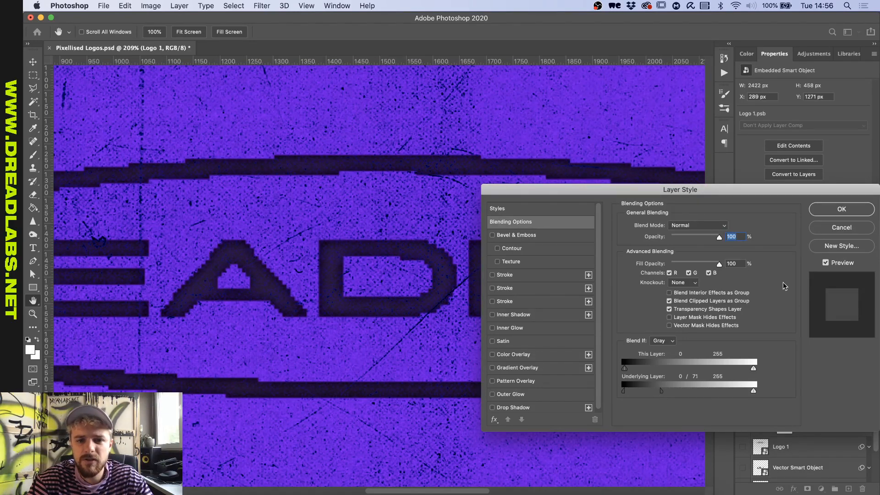
pyautogui.click(827, 210)
pyautogui.scroll(-5, 490, 255)
pyautogui.scroll(-2, 490, 255)
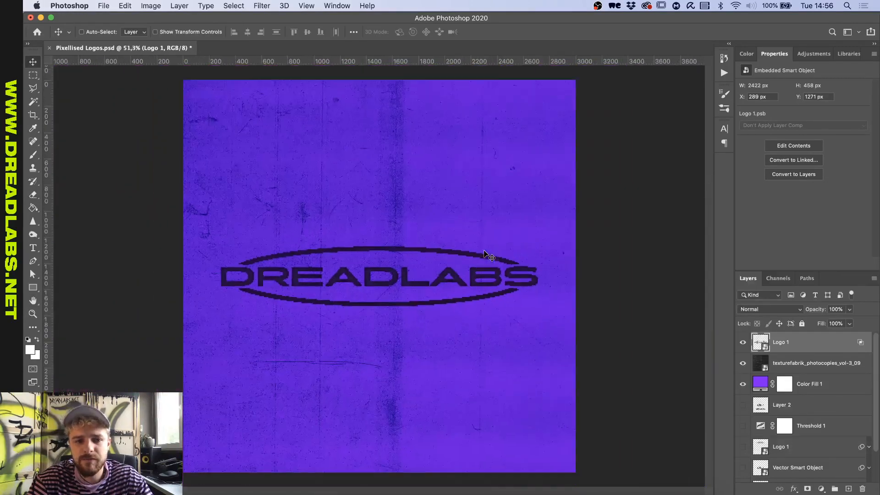
# Apply the Displace filter to Logo 1 using grunge-map-08.psd as the displacement map.
pyautogui.scroll(6, 489, 256)
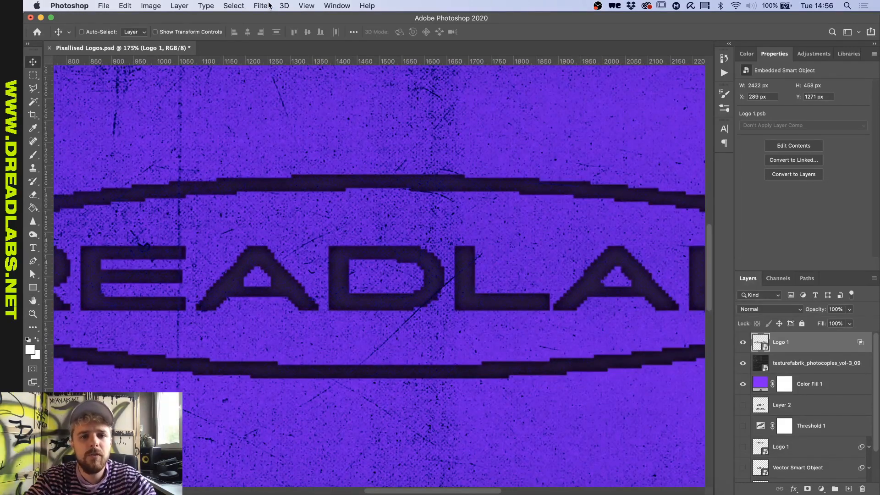
pyautogui.click(270, 6)
pyautogui.moveTo(295, 147)
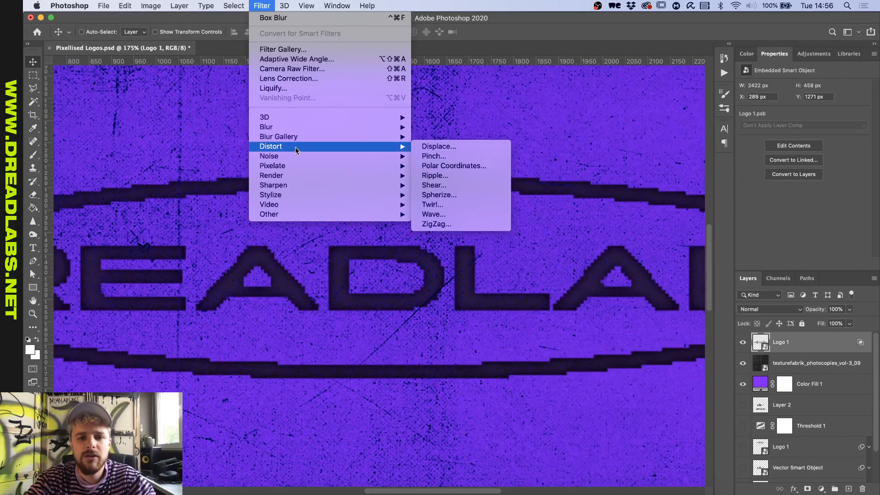
pyautogui.click(475, 150)
pyautogui.click(513, 36)
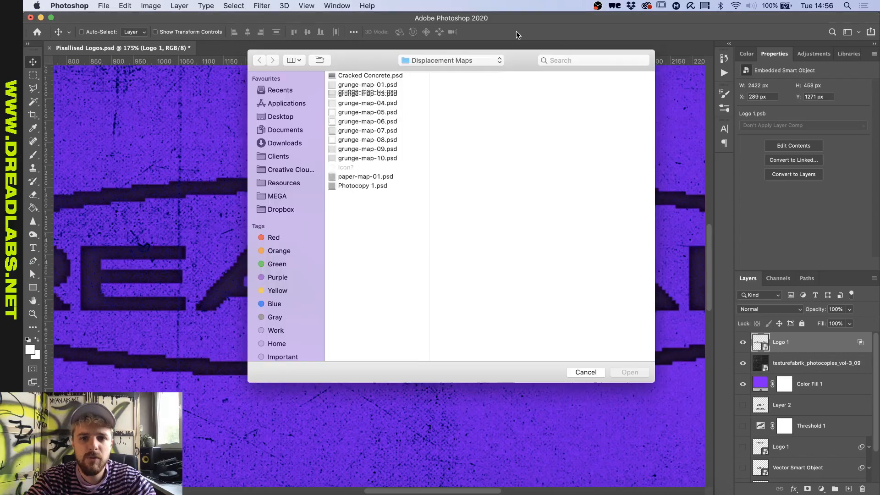
pyautogui.doubleClick(378, 139)
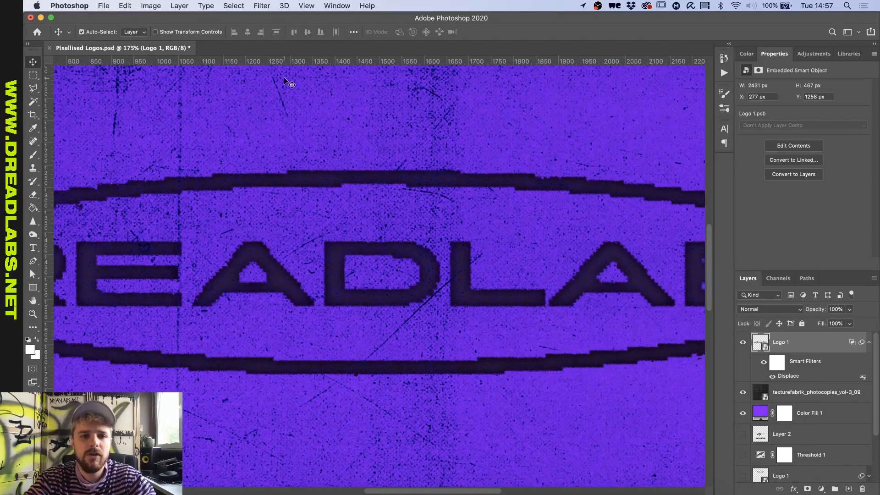
# Centre the displaced Logo 1 horizontally and vertically on the canvas.
pyautogui.click(248, 32)
pyautogui.click(307, 33)
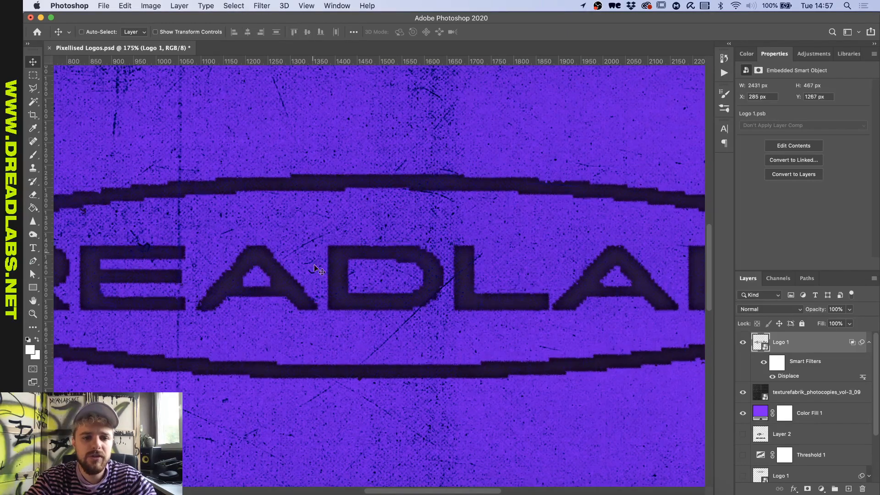
pyautogui.scroll(-5, 315, 265)
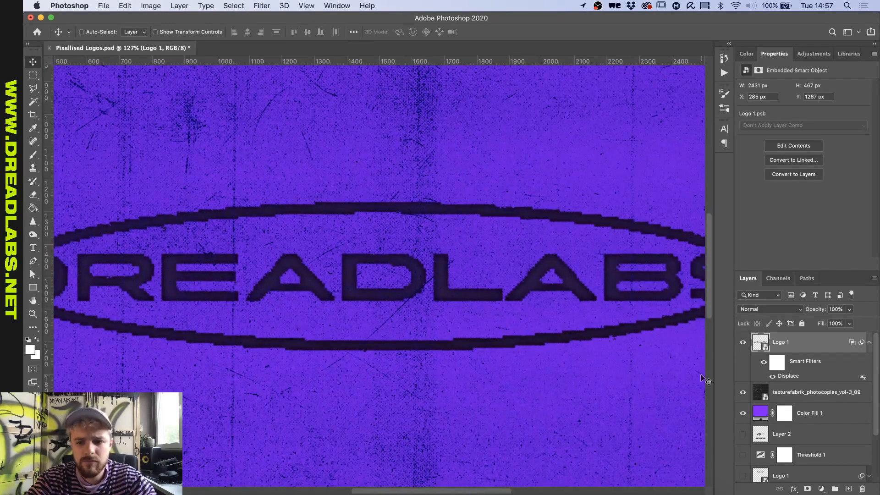
# Toggle Logo 1's smart filters off and on to compare the logo's edges with and without Displace.
pyautogui.click(763, 362)
pyautogui.click(763, 363)
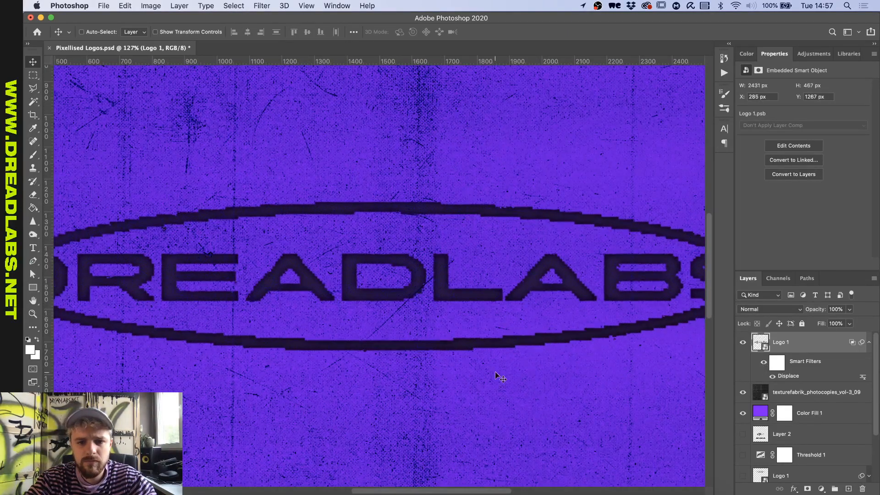
pyautogui.scroll(5, 541, 223)
pyautogui.scroll(5, 543, 223)
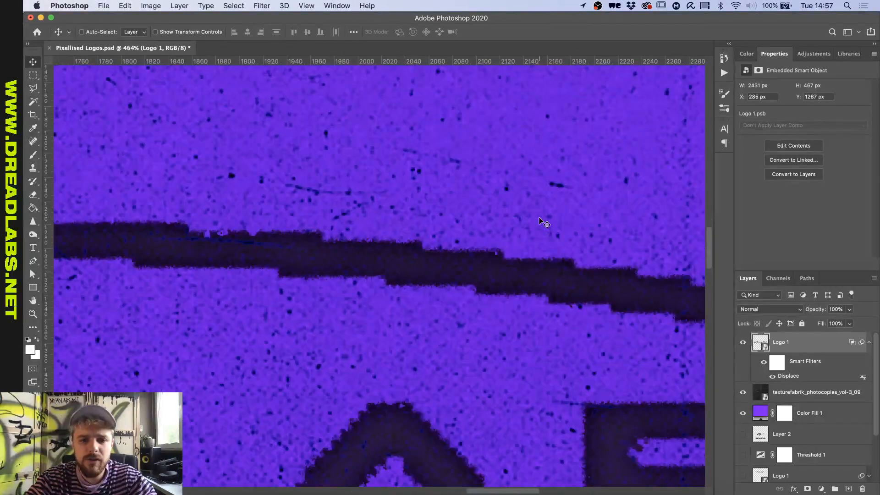
pyautogui.click(764, 364)
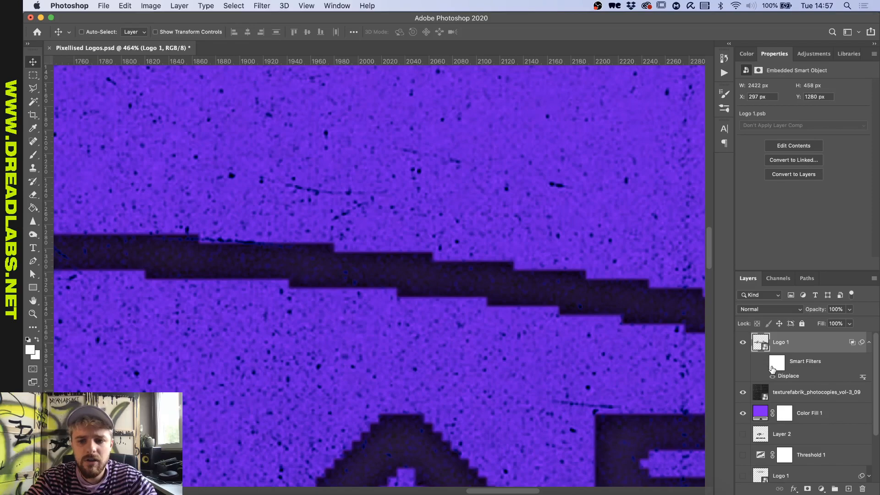
pyautogui.click(764, 364)
pyautogui.press('super+0')
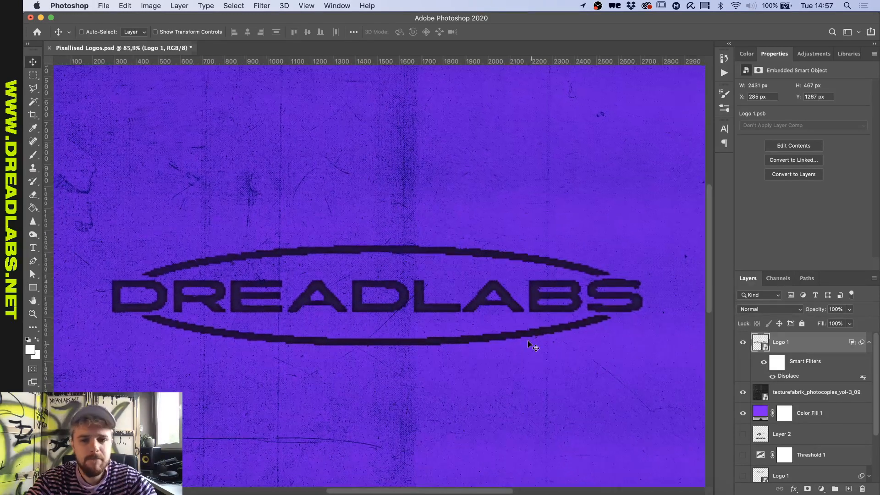